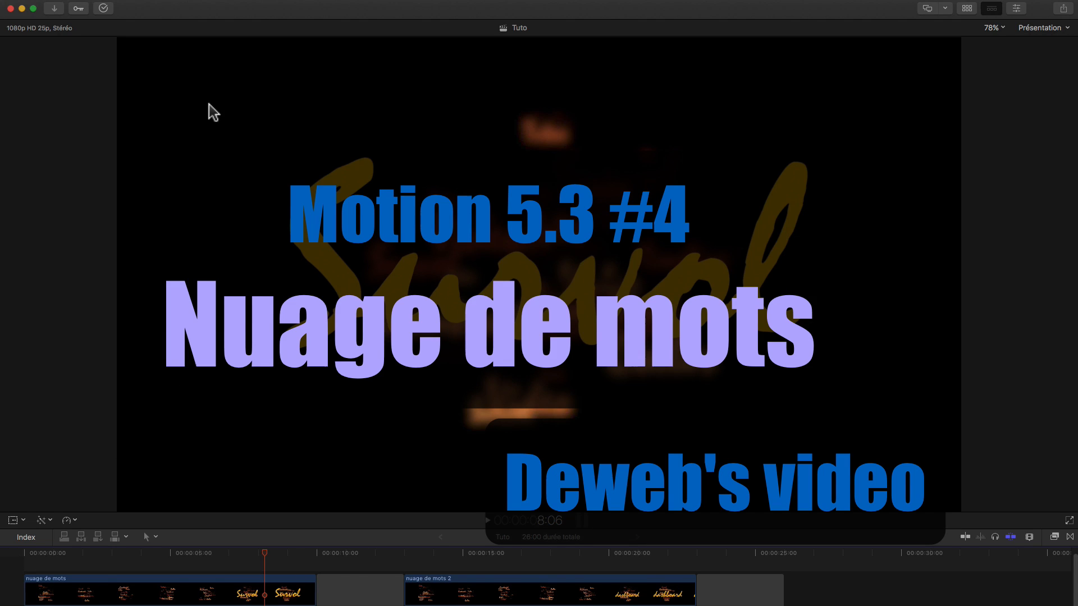
Step: Switch to Motion and rename the project's empty group as "Mots bruts"
{"action": "key", "text": "super+Tab"}
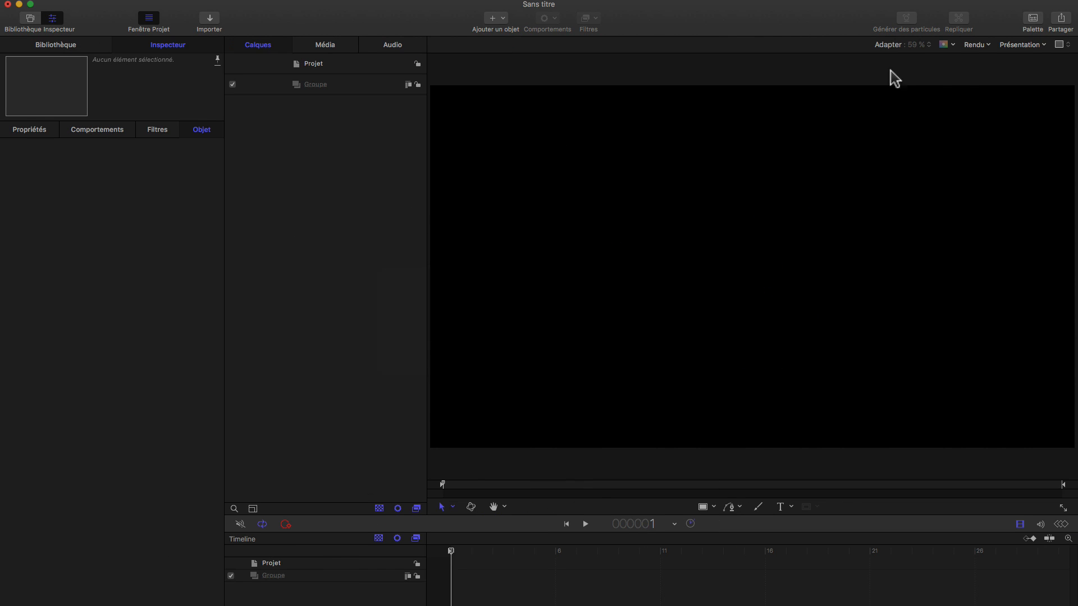
{"action": "left_click", "coordinate": [895, 45]}
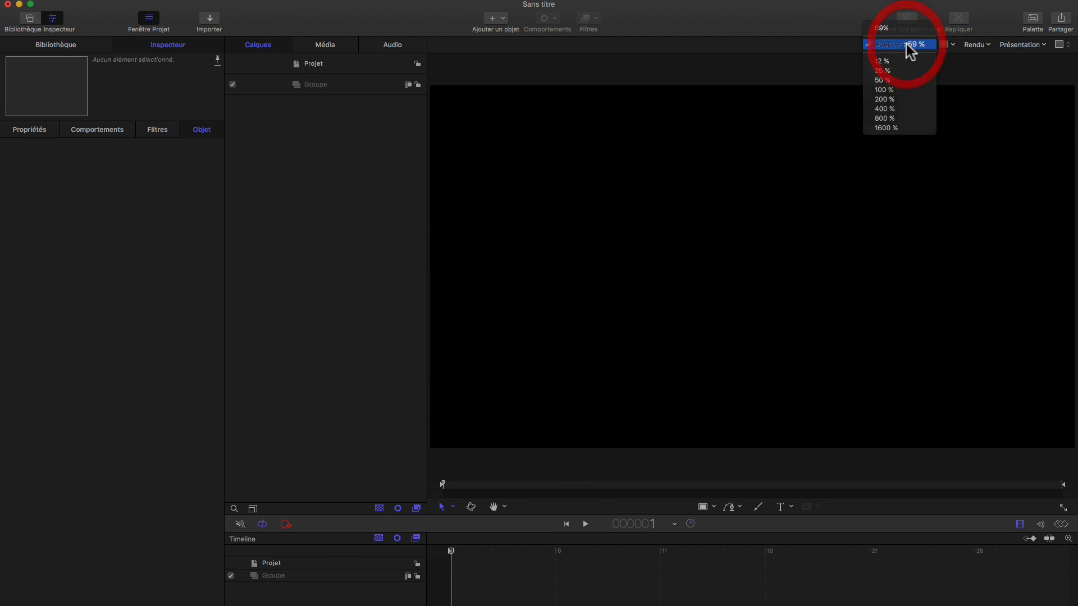
{"action": "left_click", "coordinate": [905, 45]}
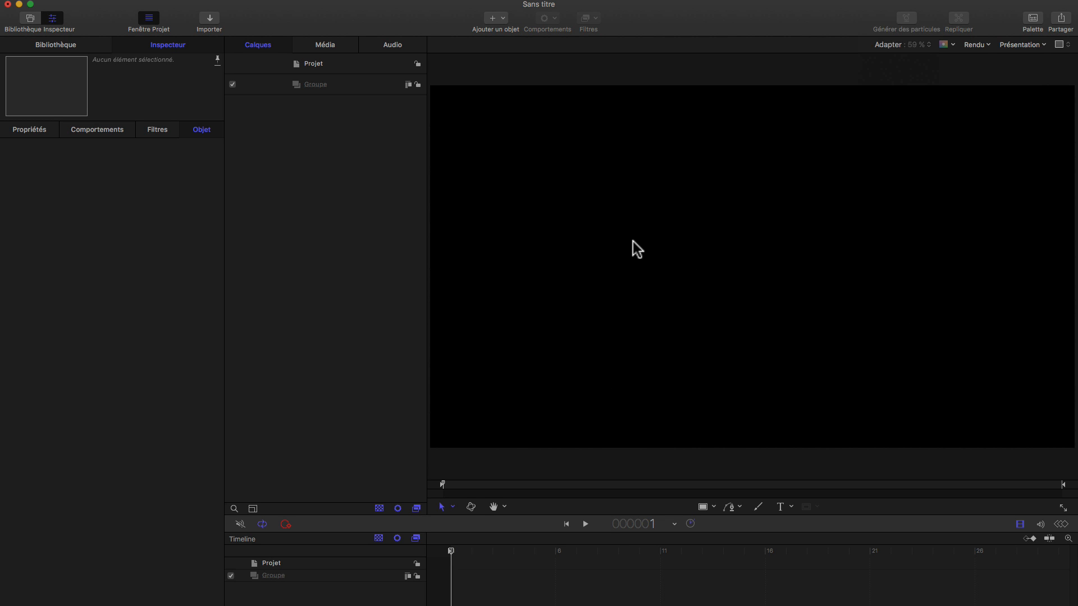
{"action": "left_click", "coordinate": [317, 86]}
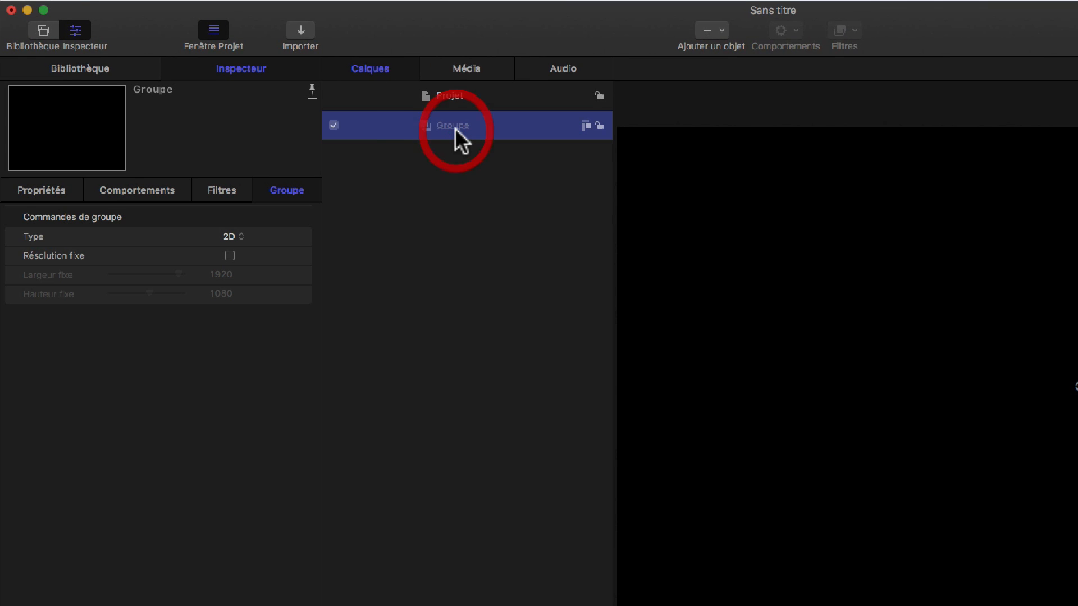
{"action": "left_click", "coordinate": [455, 128]}
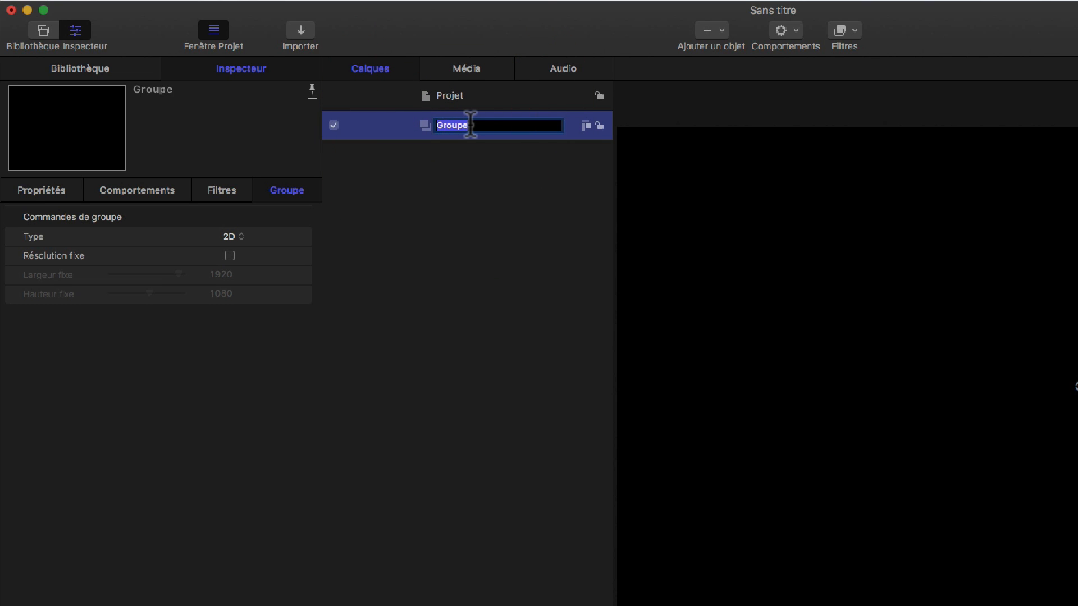
{"action": "type", "text": "Mots bruts"}
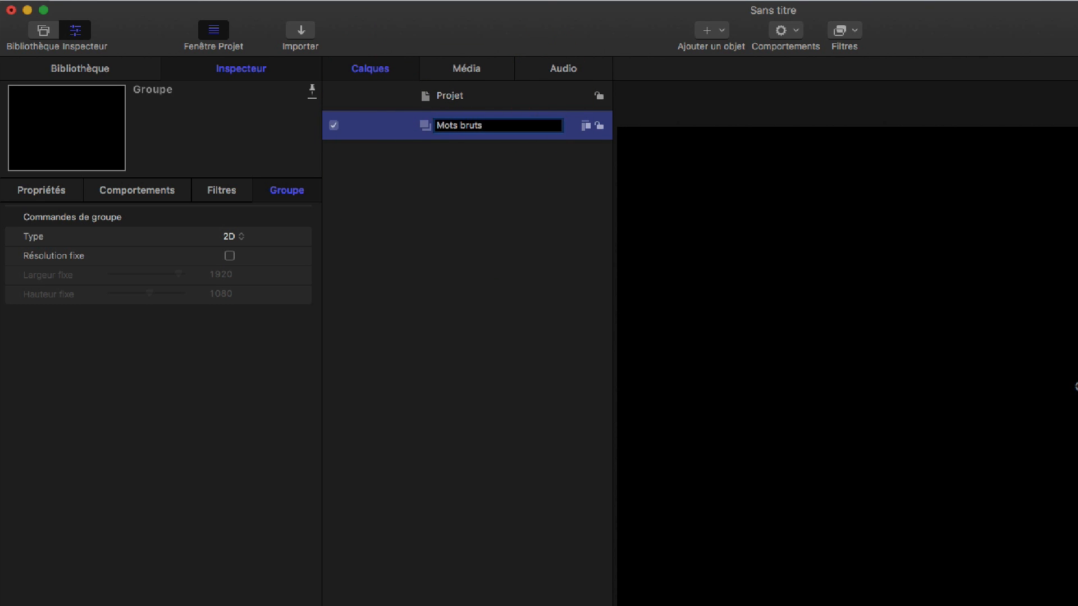
{"action": "key", "text": "Return"}
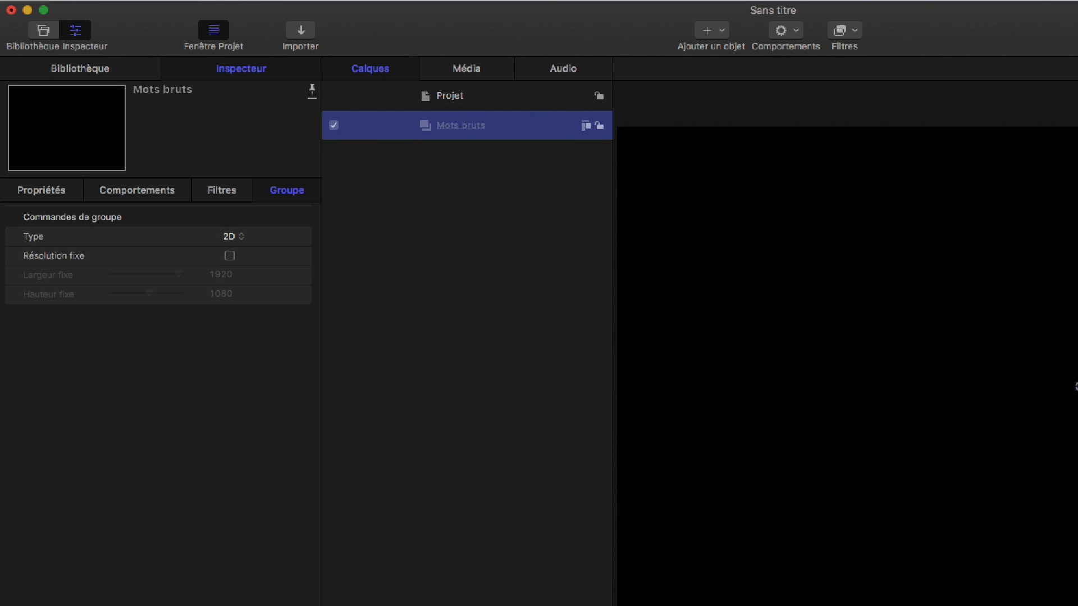
{"action": "left_click", "coordinate": [475, 203]}
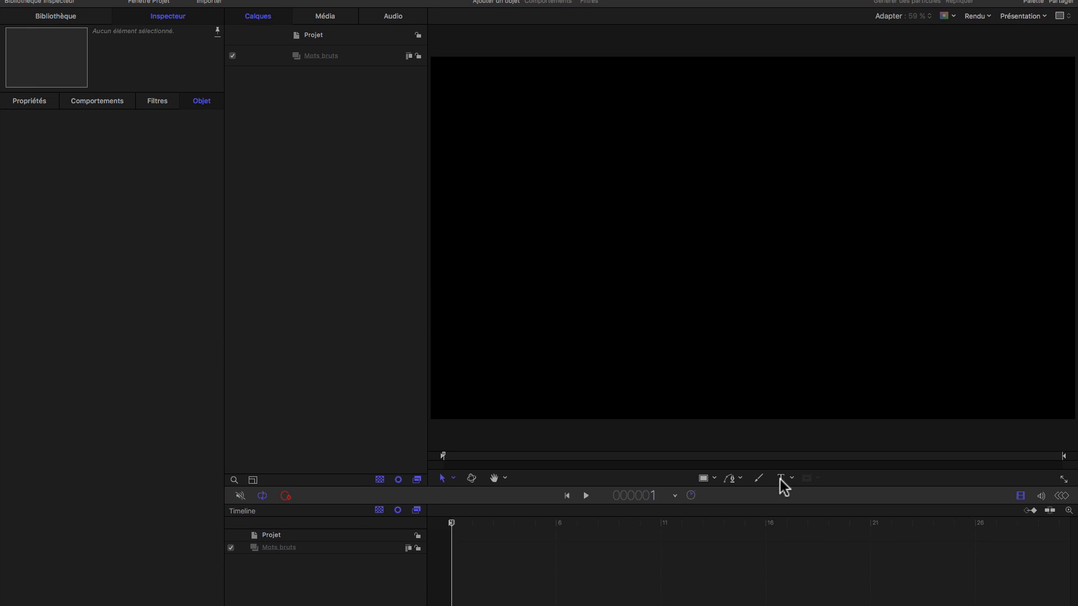
Step: Add the text "Amour" near the middle of the canvas and set its font size to 172
{"action": "left_click", "coordinate": [780, 478]}
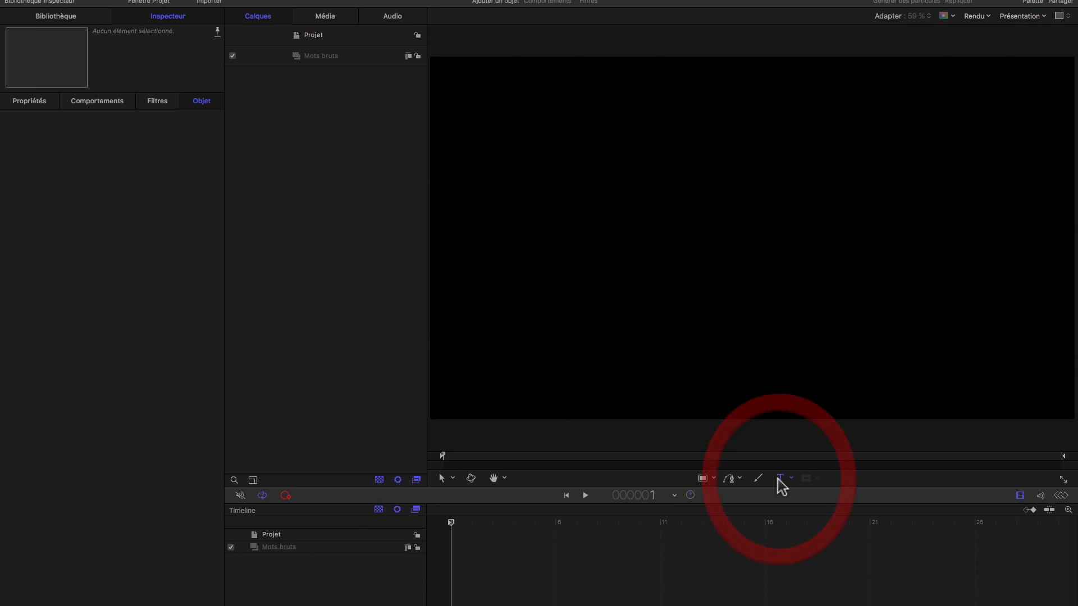
{"action": "left_click", "coordinate": [767, 248]}
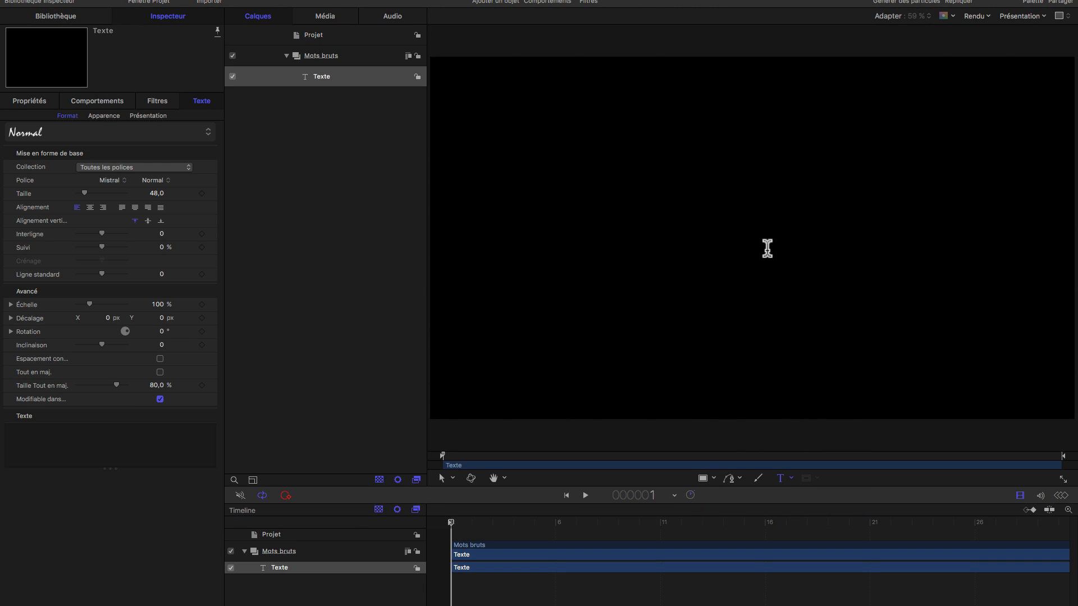
{"action": "type", "text": "Amour"}
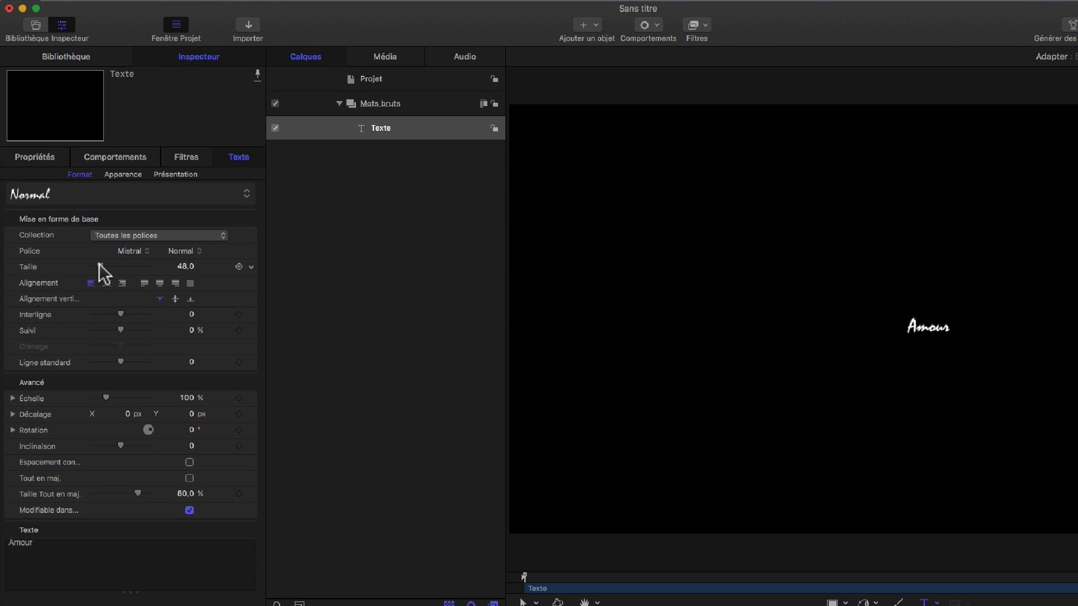
{"action": "left_click_drag", "start_coordinate": [100, 265], "coordinate": [126, 266]}
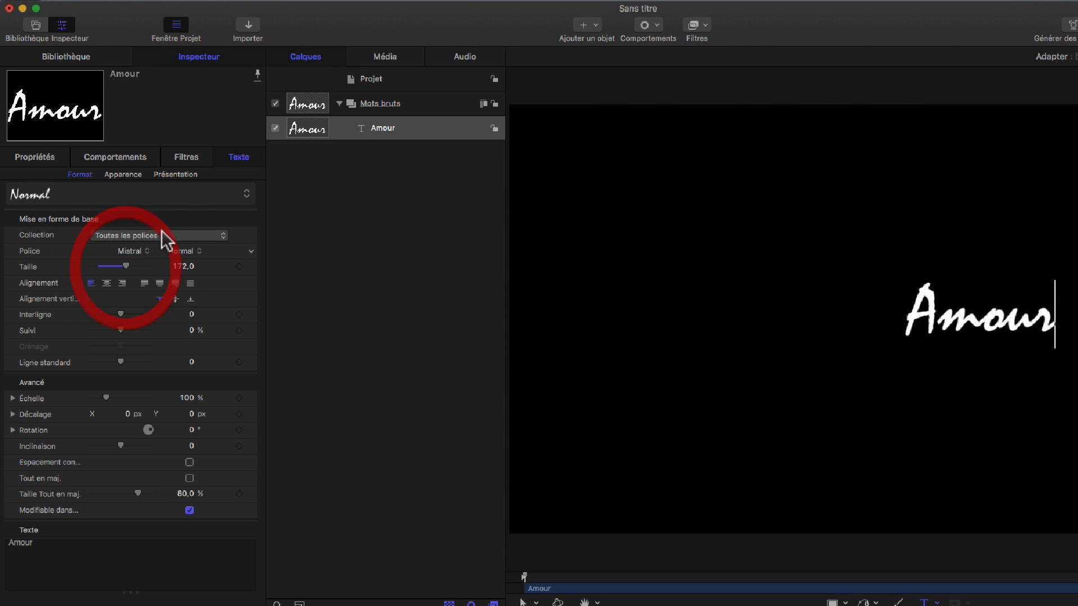
Step: Centre-align the Amour text and set its position to X 0 px and Y 0 px
{"action": "left_click", "coordinate": [39, 160]}
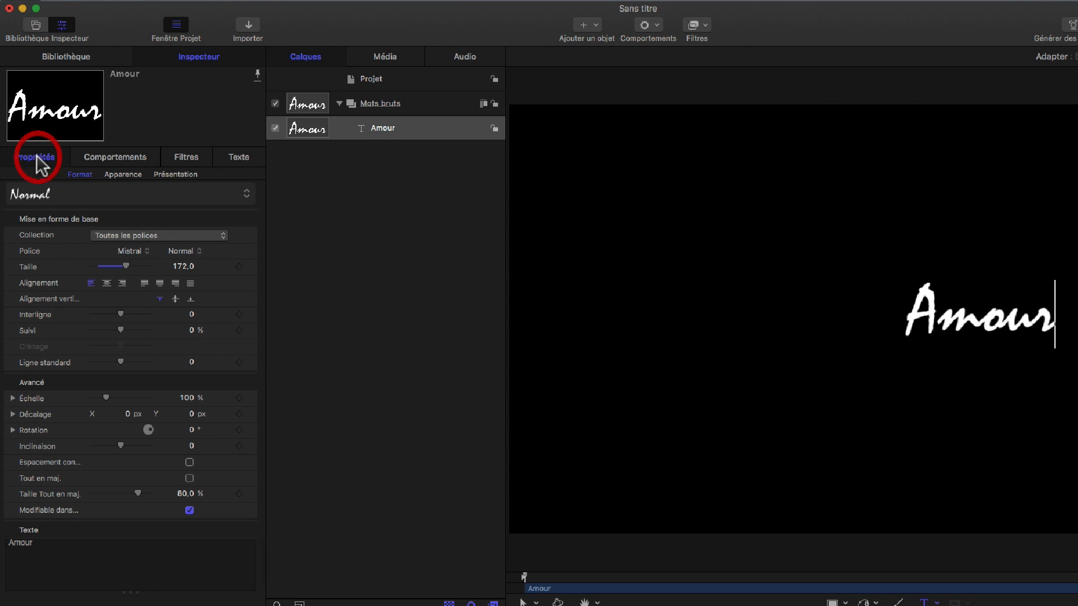
{"action": "left_click", "coordinate": [238, 158]}
{"action": "left_click", "coordinate": [106, 283]}
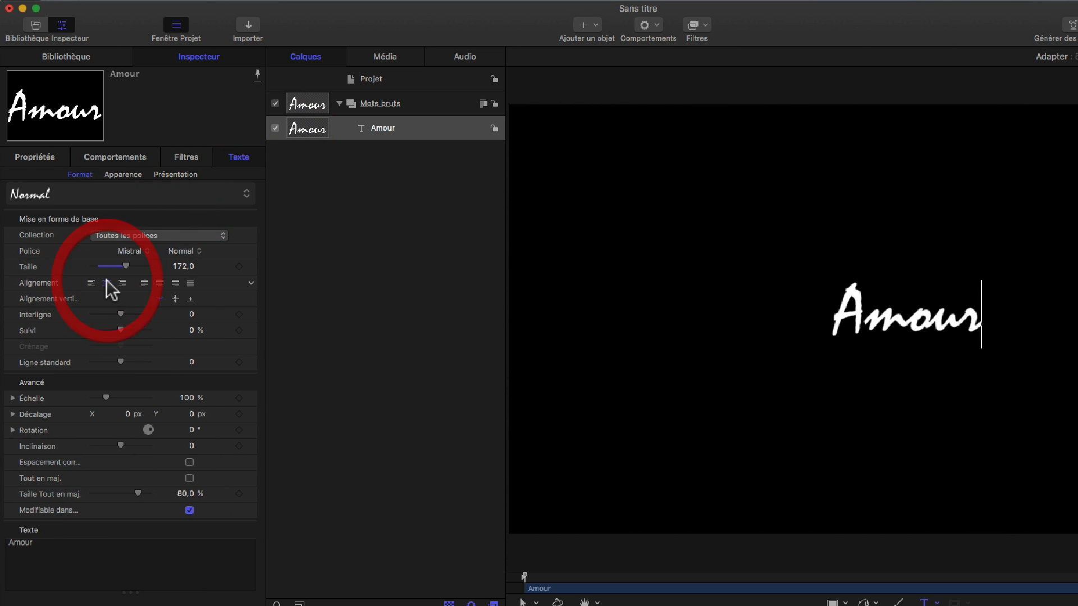
{"action": "left_click", "coordinate": [37, 158]}
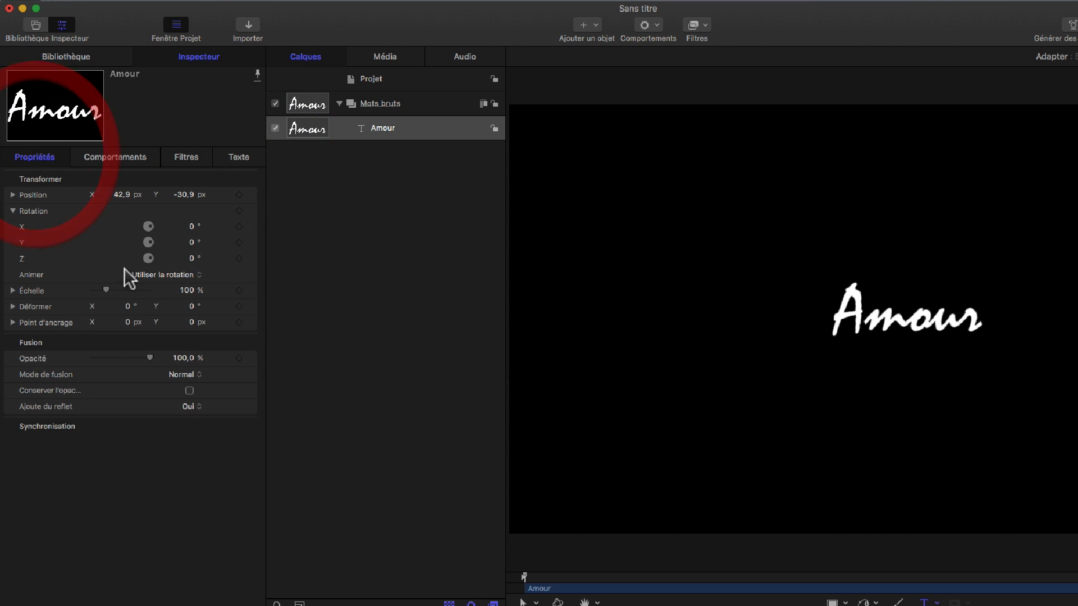
{"action": "left_click", "coordinate": [118, 194]}
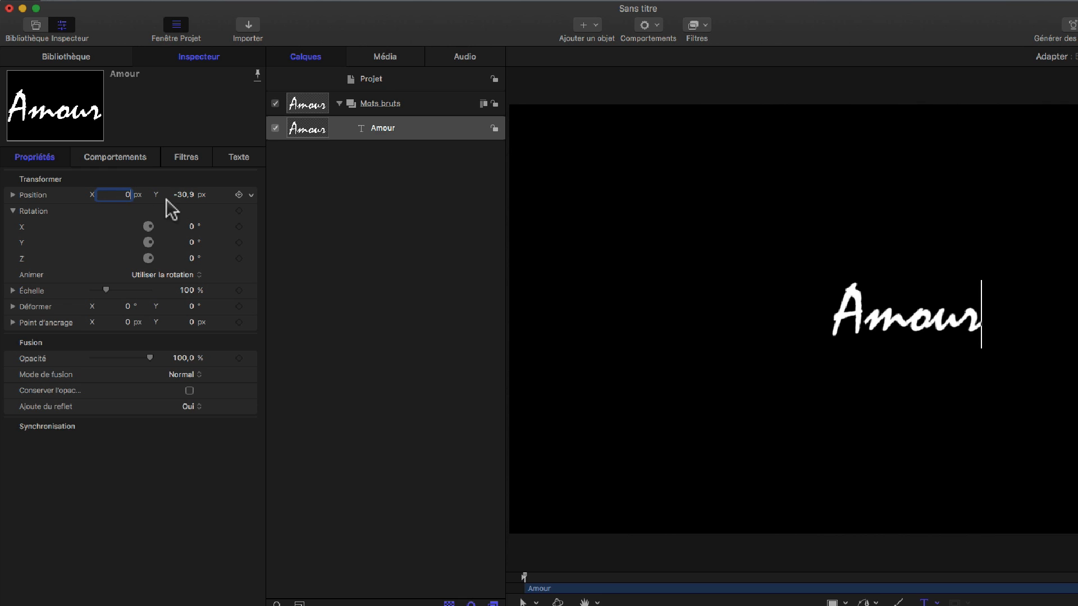
{"action": "type", "text": "0"}
{"action": "key", "text": "Tab"}
{"action": "type", "text": "0"}
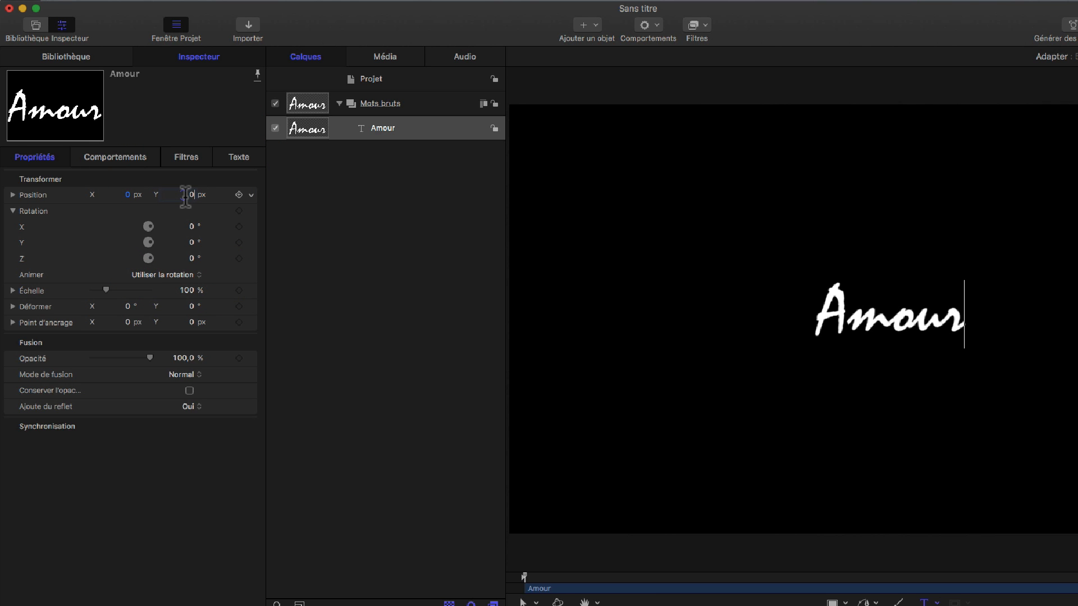
{"action": "key", "text": "Return"}
Step: Trim the Amour clip in the timeline to a single frame at frame 1 and check its length frame by frame
{"action": "left_click", "coordinate": [406, 127]}
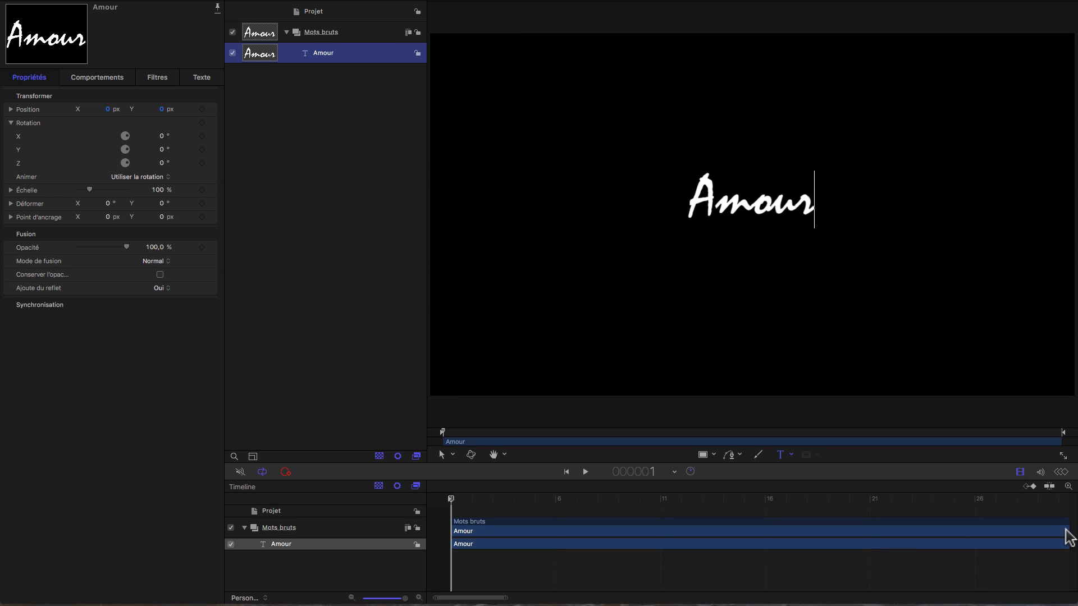
{"action": "left_click_drag", "start_coordinate": [1068, 536], "coordinate": [832, 543]}
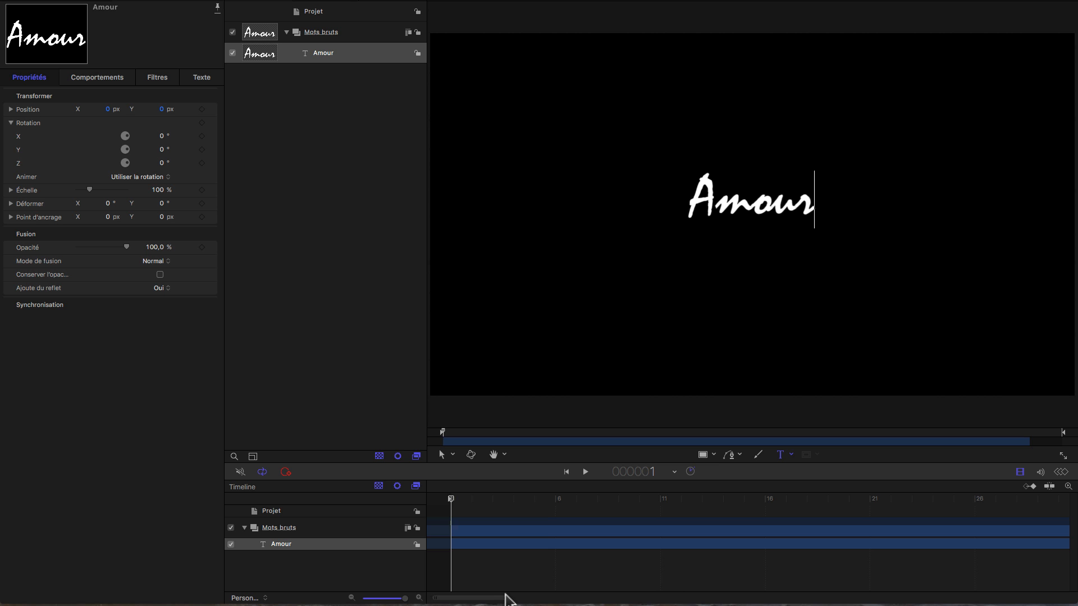
{"action": "left_click_drag", "start_coordinate": [507, 598], "coordinate": [1073, 602]}
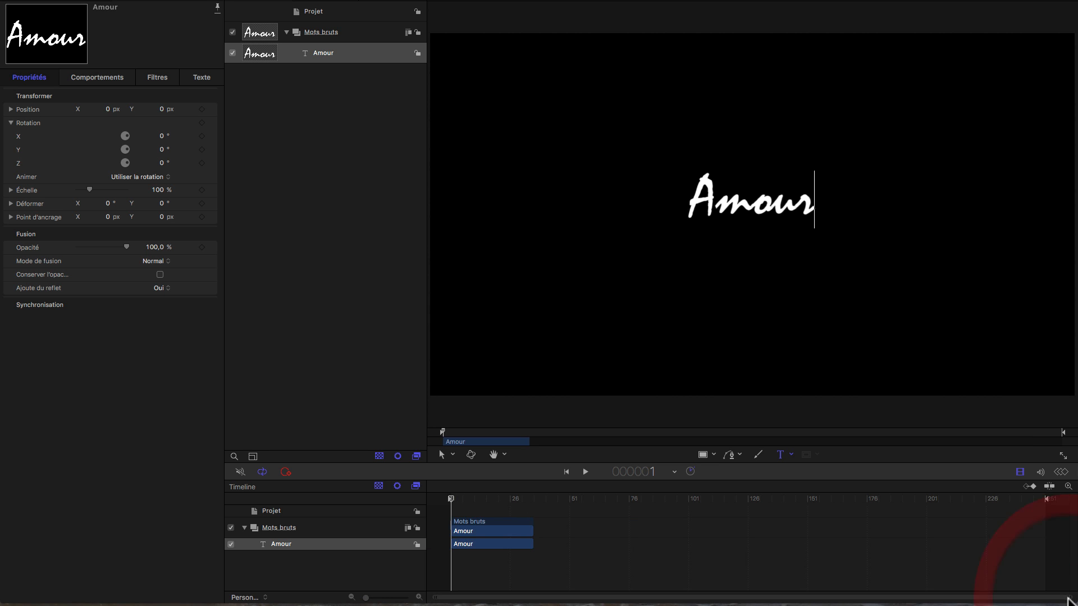
{"action": "left_click_drag", "start_coordinate": [1066, 599], "coordinate": [445, 594]}
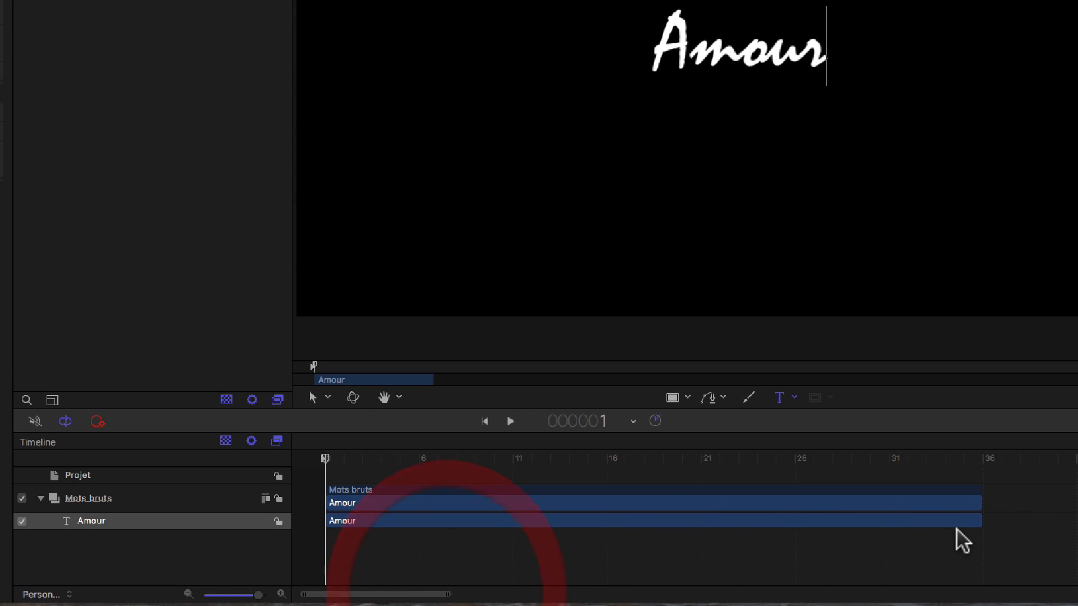
{"action": "left_click_drag", "start_coordinate": [978, 502], "coordinate": [333, 559]}
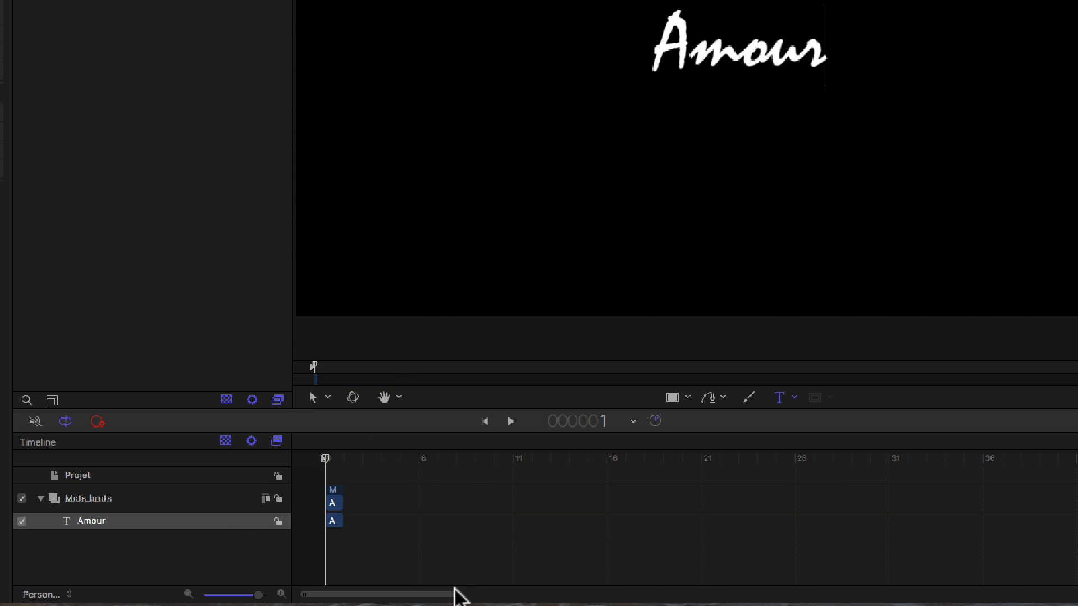
{"action": "left_click_drag", "start_coordinate": [455, 594], "coordinate": [403, 594]}
{"action": "left_click_drag", "start_coordinate": [326, 459], "coordinate": [344, 459]}
{"action": "key", "text": "Left"}
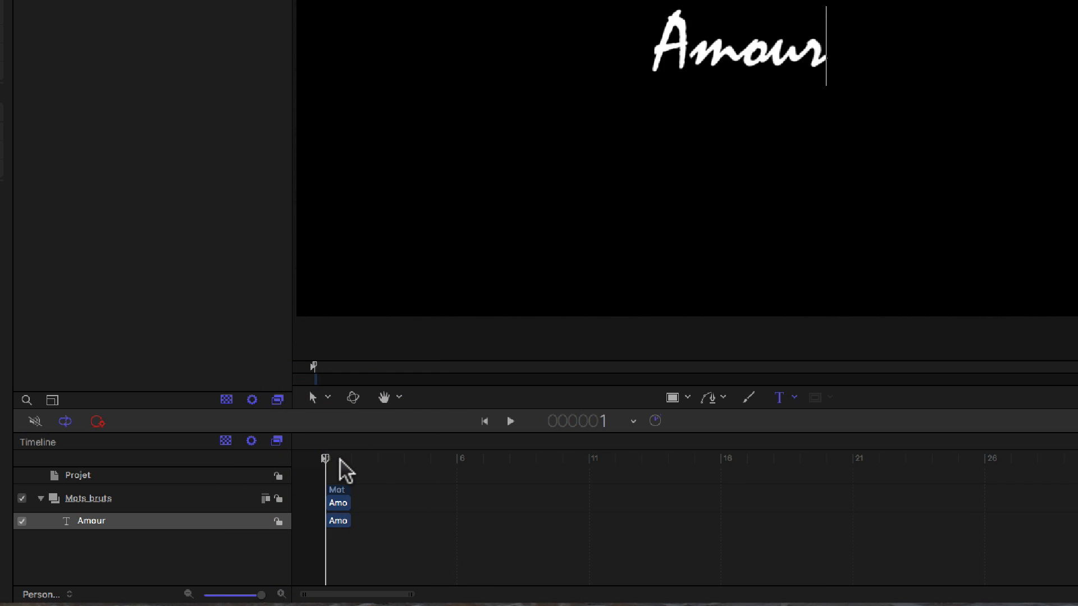
{"action": "key", "text": "Right"}
{"action": "key", "text": "Left"}
{"action": "key", "text": "Right"}
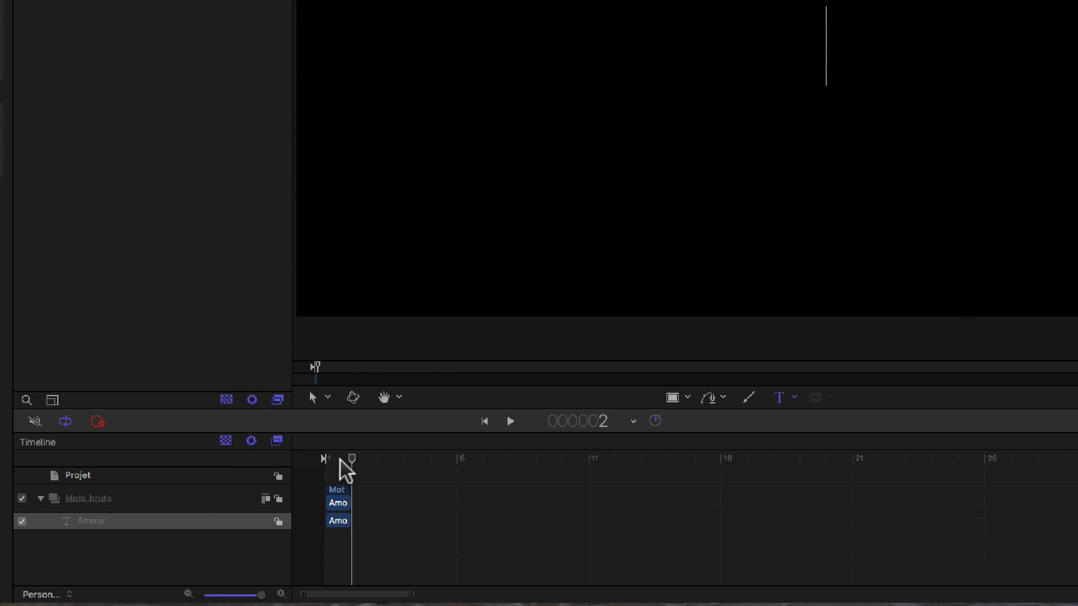
{"action": "key", "text": "Left"}
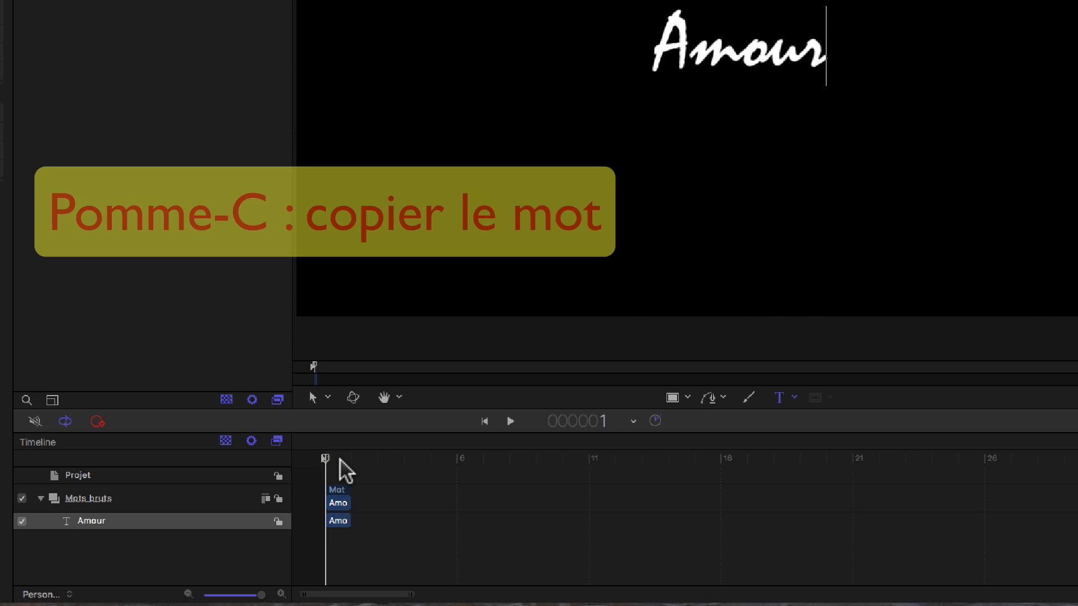
Step: Copy the Amour text layer and paste one copy at each frame from 2 to 8
{"action": "left_click", "coordinate": [167, 523]}
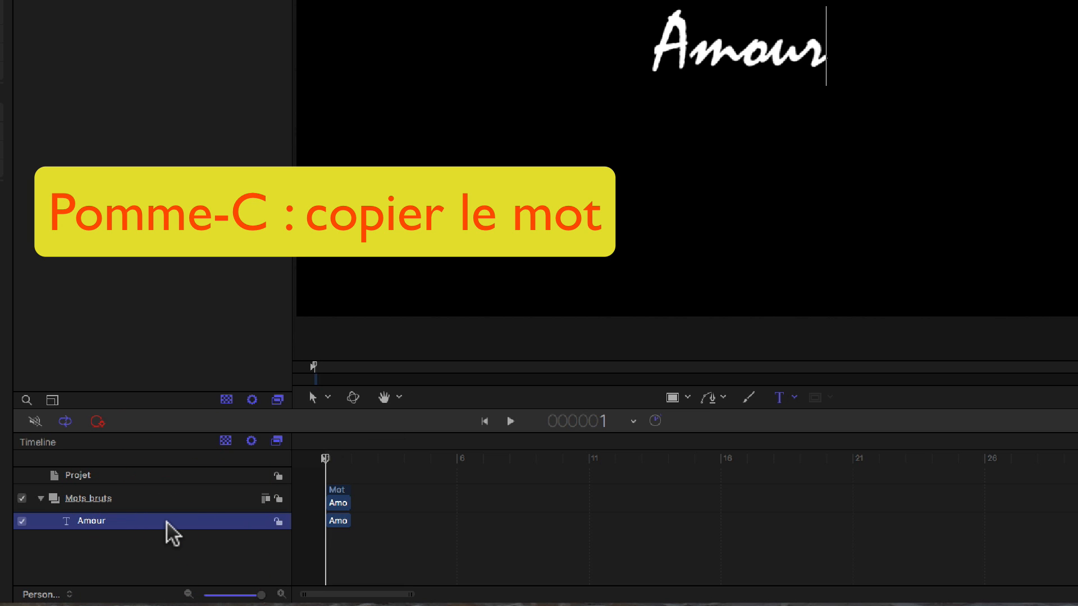
{"action": "key", "text": "Right"}
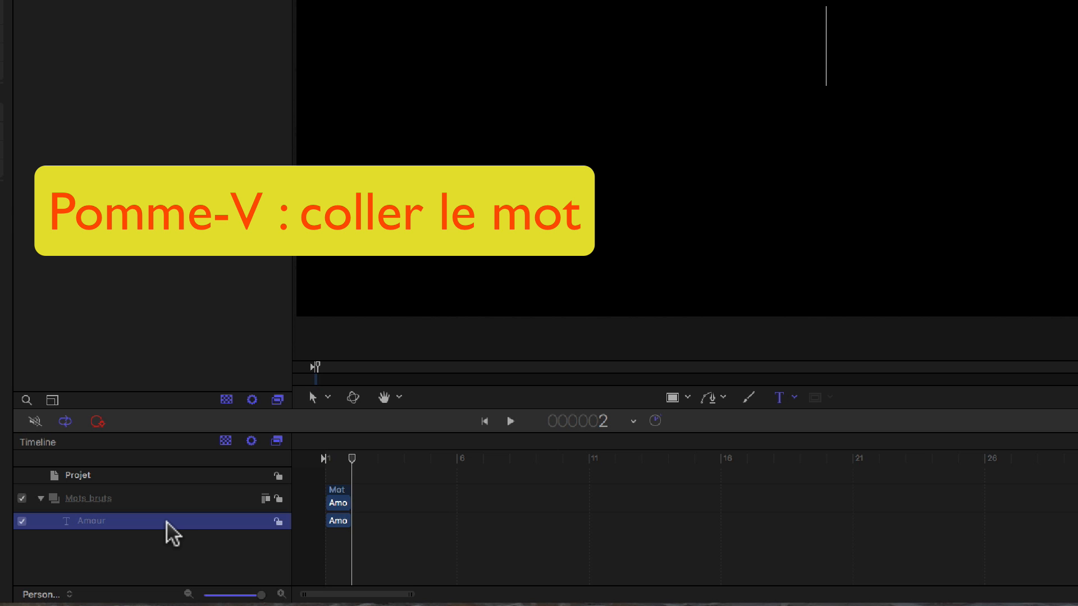
{"action": "key", "text": "super+v"}
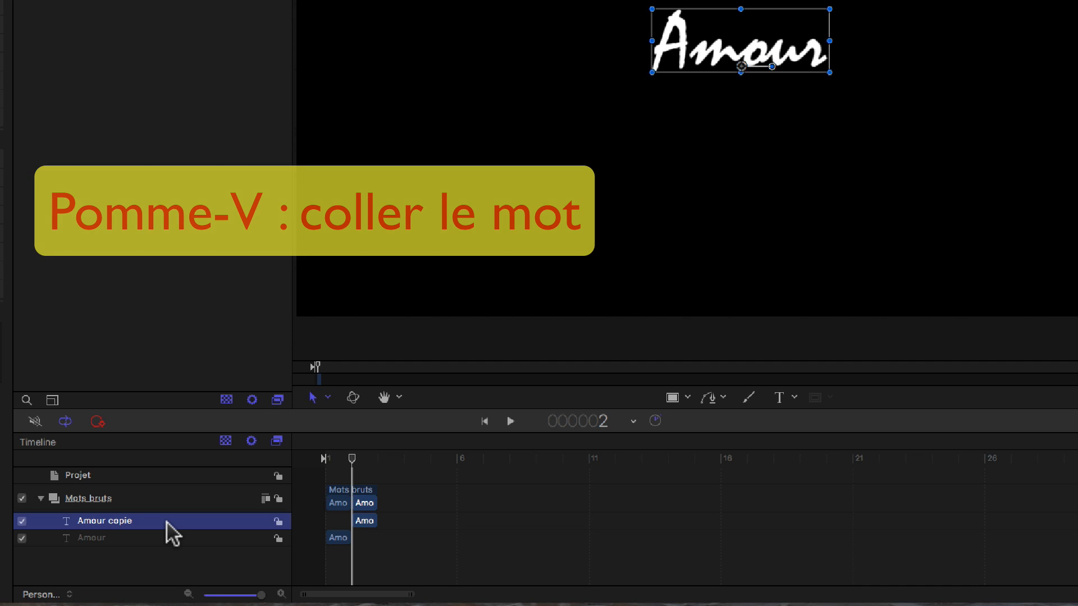
{"action": "key", "text": "Right"}
{"action": "key", "text": "super+v"}
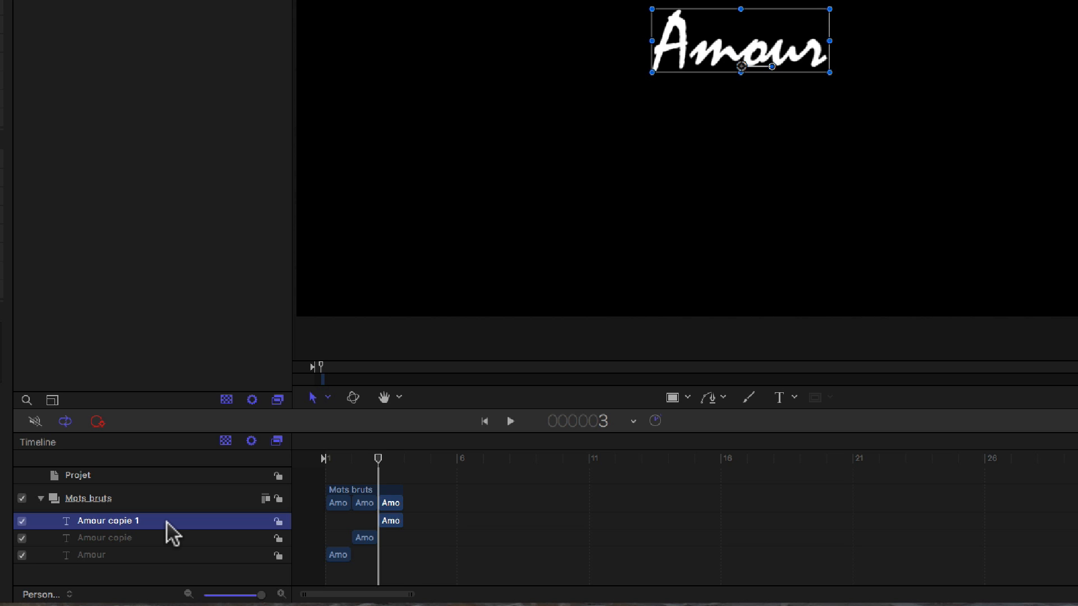
{"action": "key", "text": "Right"}
{"action": "key", "text": "super+v"}
{"action": "key", "text": "Right"}
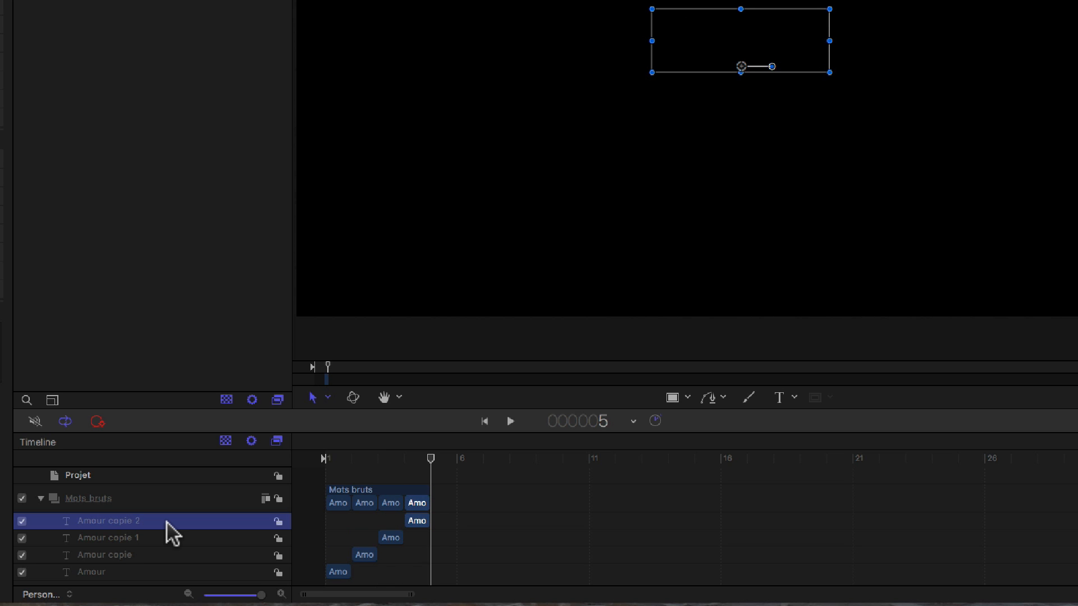
{"action": "key", "text": "super+v"}
{"action": "key", "text": "Right"}
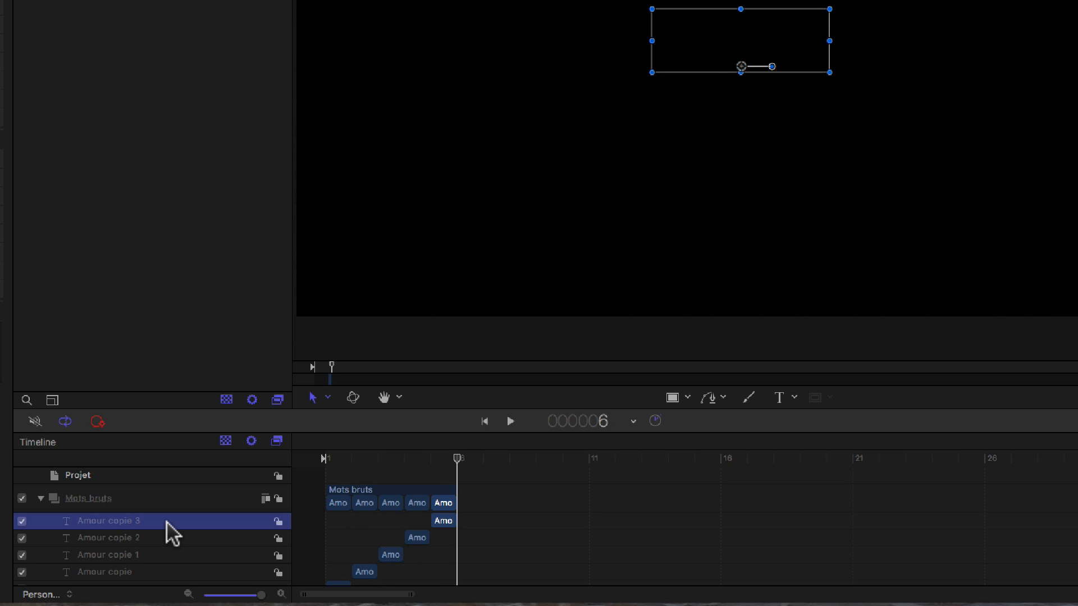
{"action": "key", "text": "super+v"}
{"action": "key", "text": "Right"}
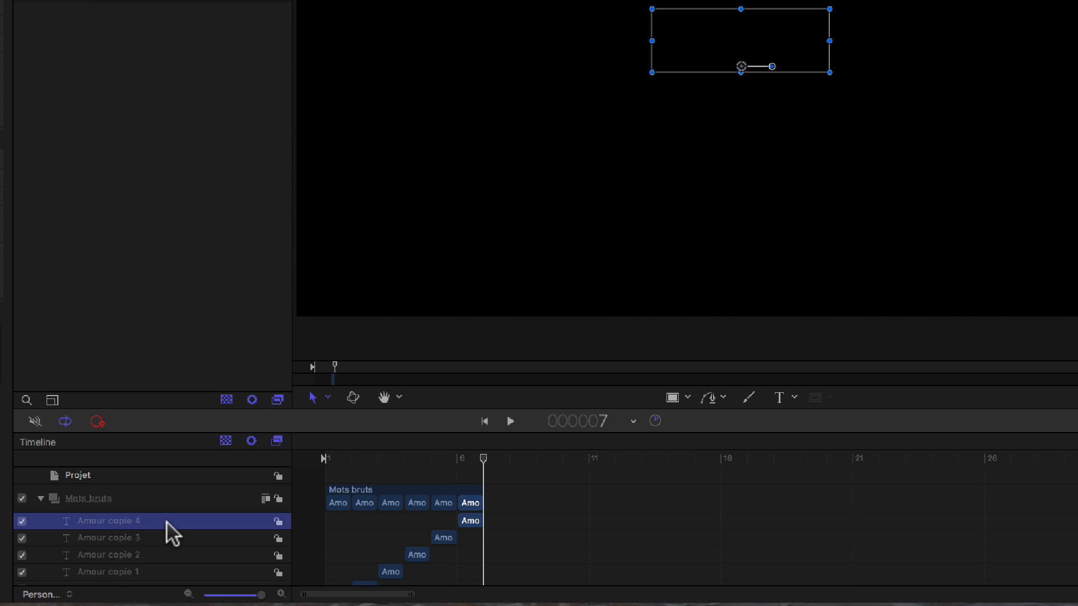
{"action": "key", "text": "super+v"}
{"action": "key", "text": "Right"}
{"action": "key", "text": "super+v"}
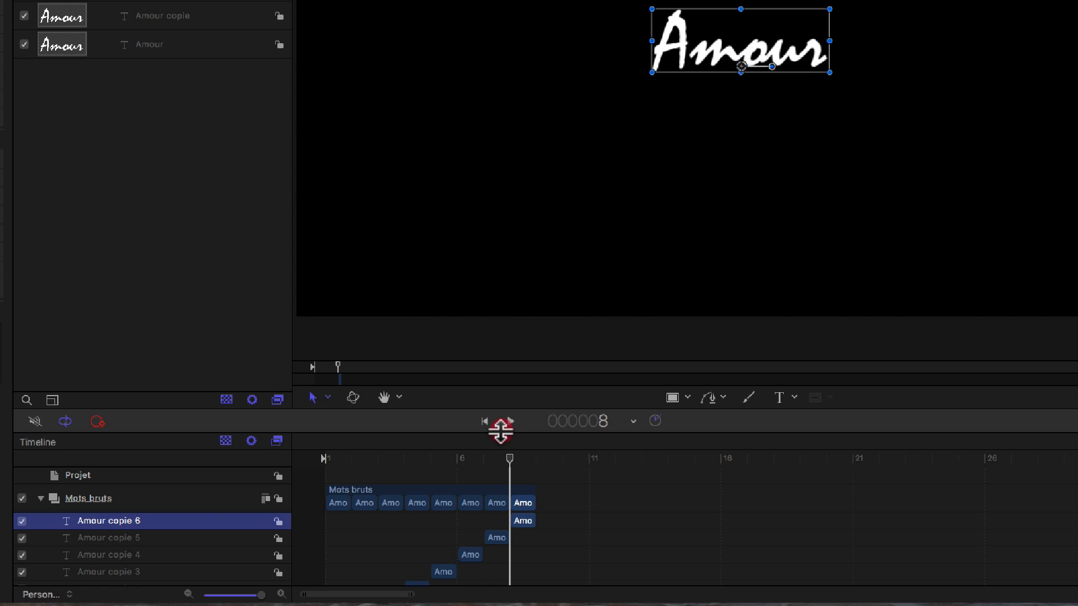
Step: Enlarge the timeline area and paste another copy of the Amour text at frame 9
{"action": "left_click_drag", "start_coordinate": [500, 429], "coordinate": [483, 163]}
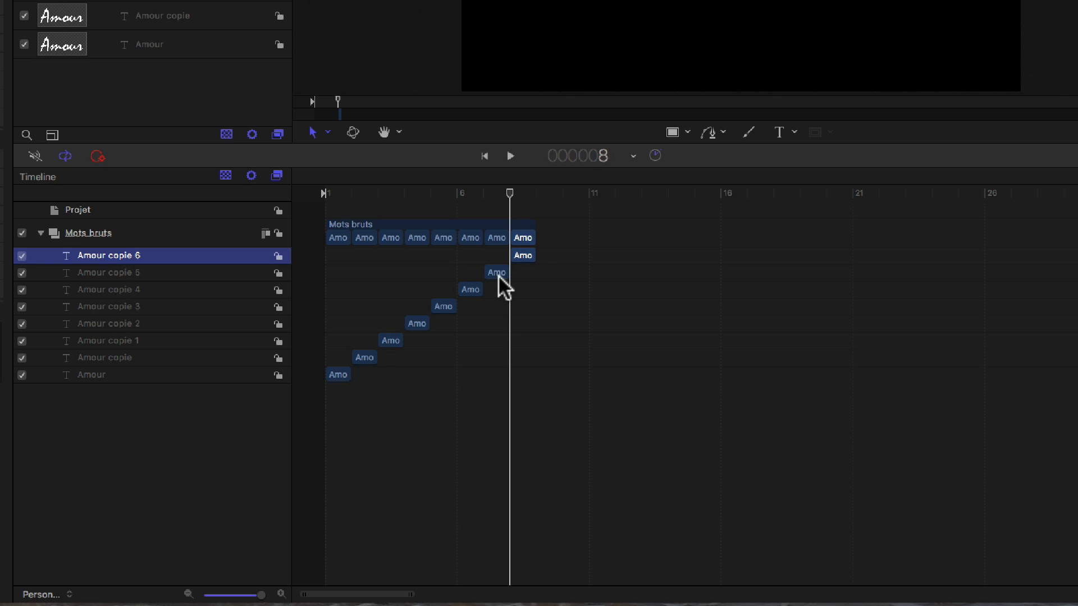
{"action": "key", "text": "Right"}
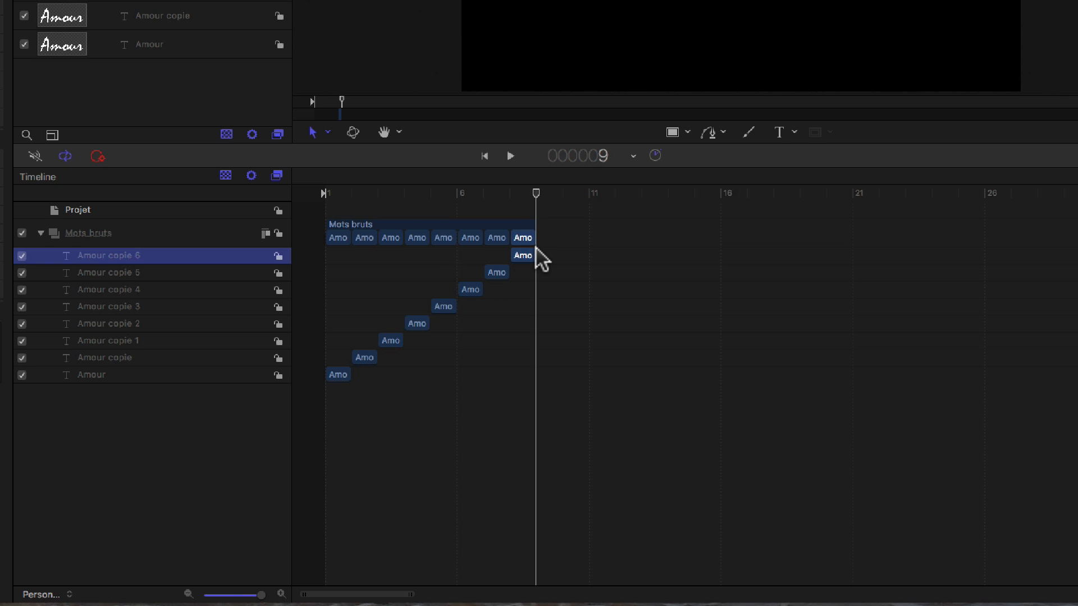
{"action": "key", "text": "super+v"}
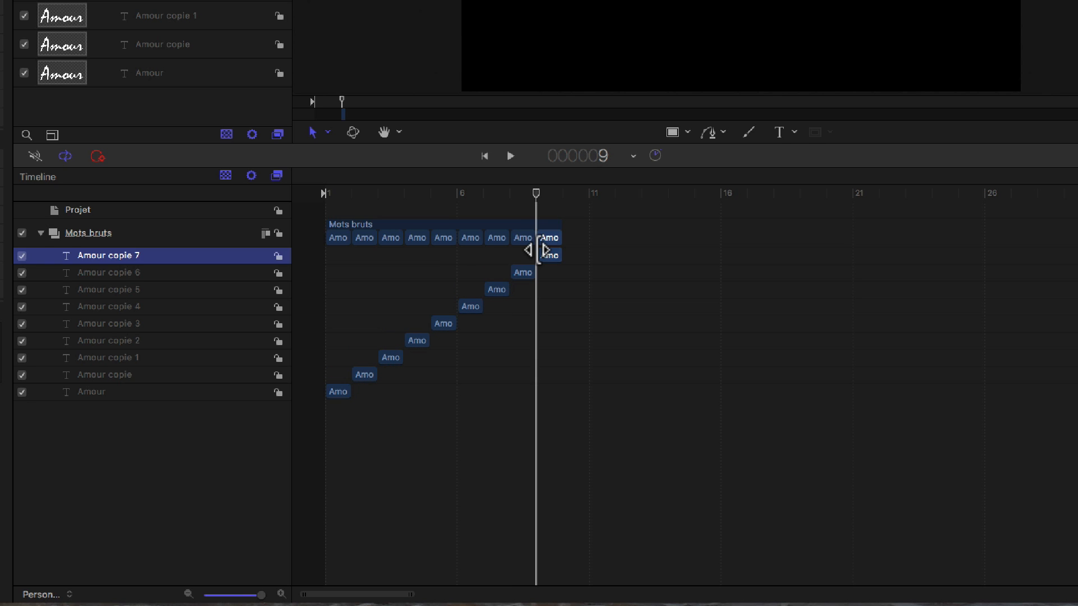
Step: Change the text of the layer "Amour copie" to "Haine"
{"action": "left_click", "coordinate": [102, 375]}
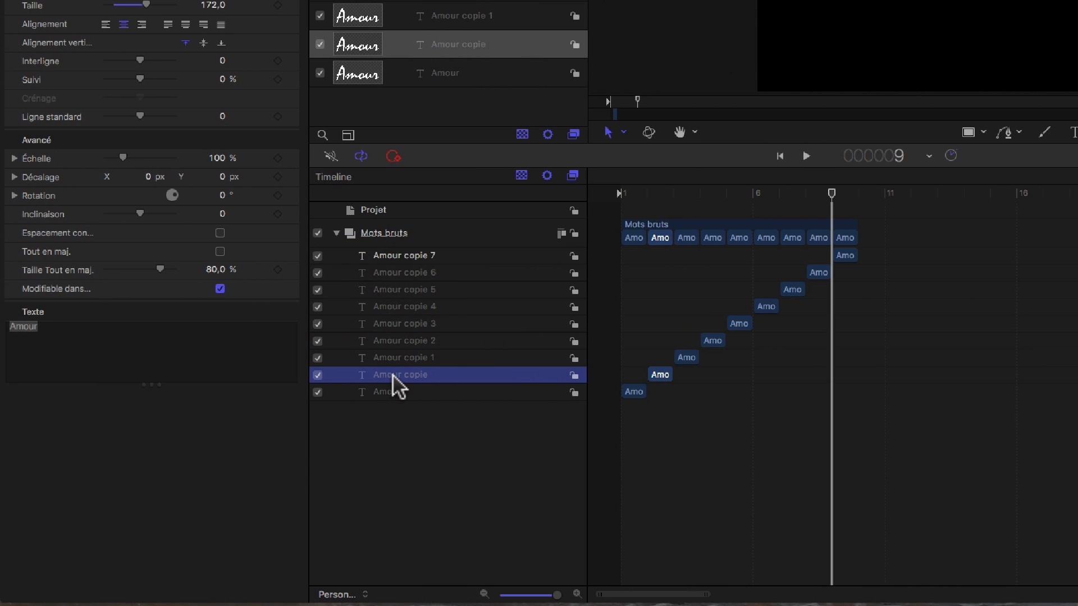
{"action": "double_click", "coordinate": [11, 326]}
{"action": "type", "text": "Haine"}
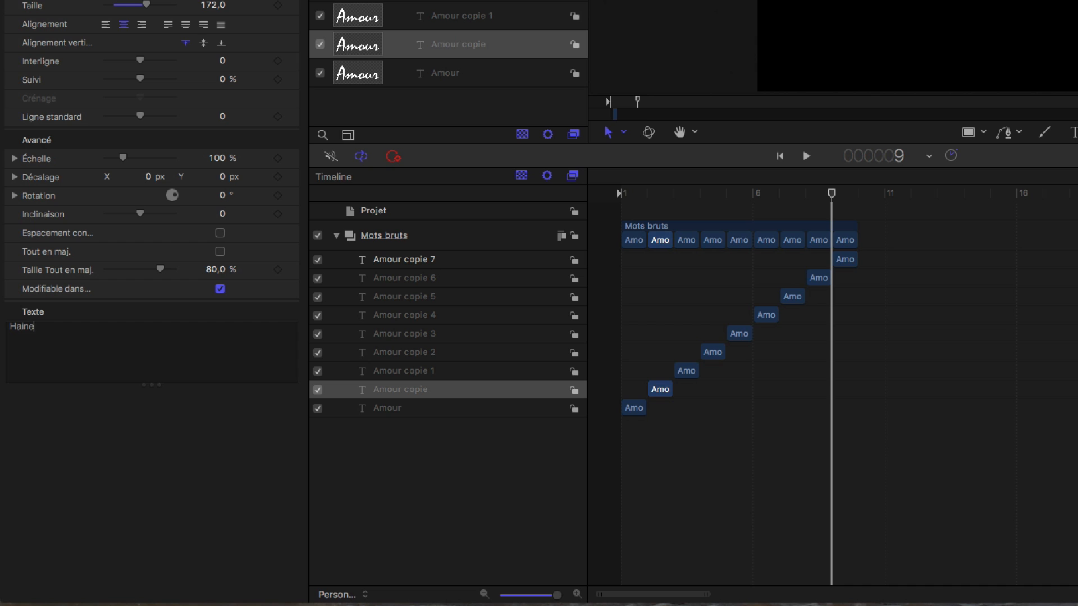
Step: Change the text of the layer "Amour copie 1" to "Liberté" and of "Amour copie 2" to "Santé"
{"action": "left_click", "coordinate": [422, 373]}
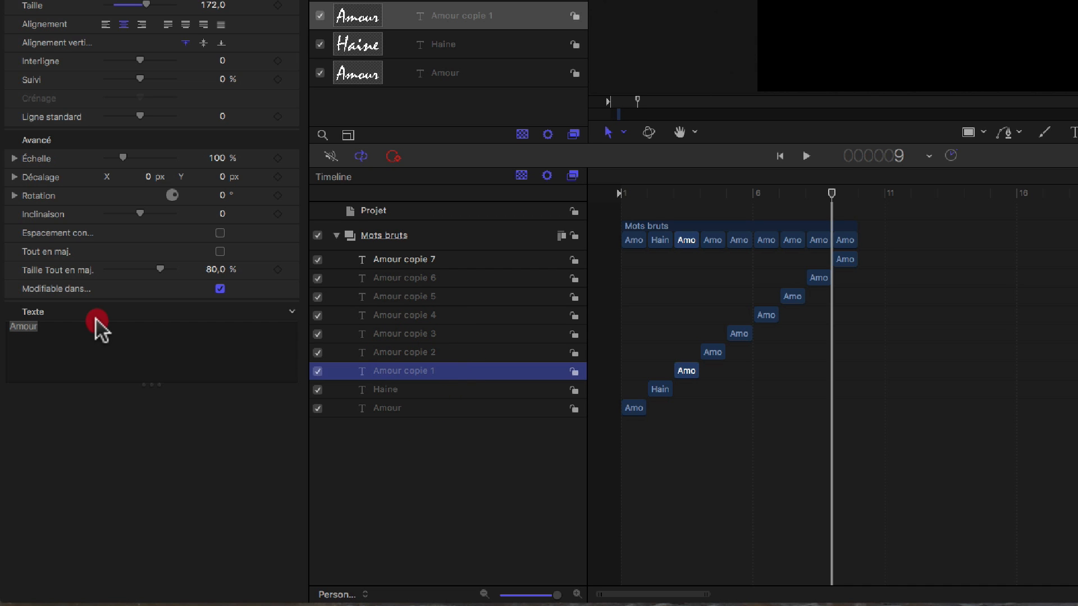
{"action": "left_click", "coordinate": [73, 329]}
{"action": "double_click", "coordinate": [10, 327]}
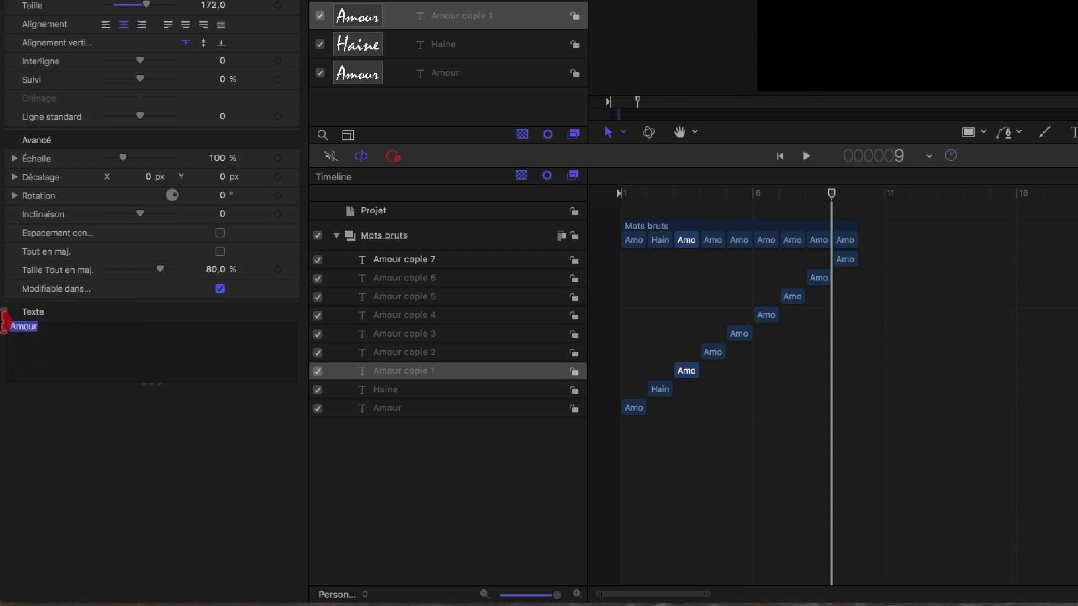
{"action": "type", "text": "Liberté"}
{"action": "left_click", "coordinate": [391, 357]}
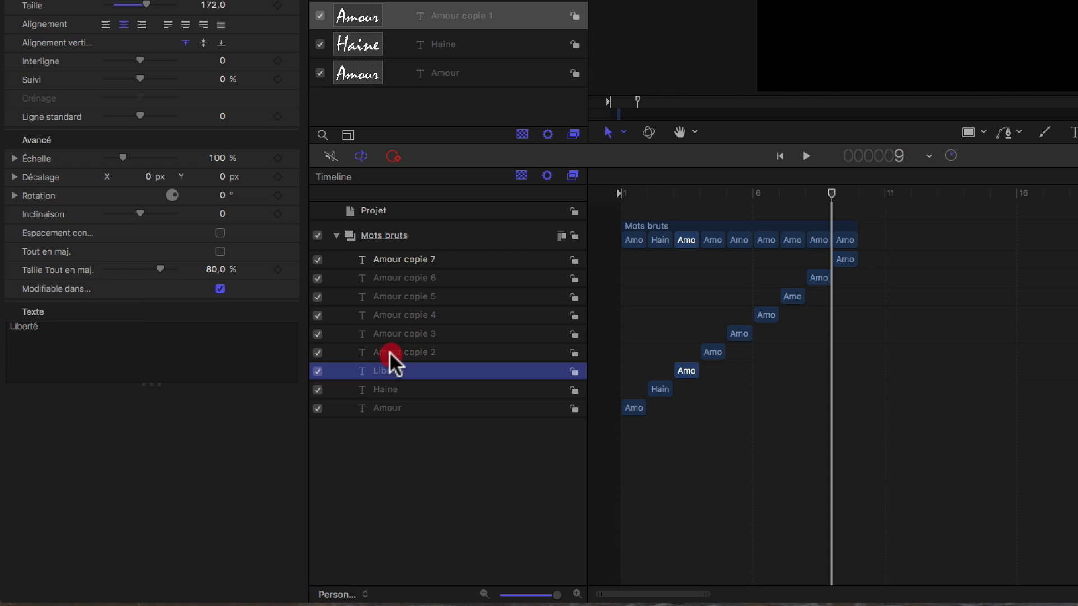
{"action": "left_click_drag", "start_coordinate": [52, 329], "coordinate": [4, 325]}
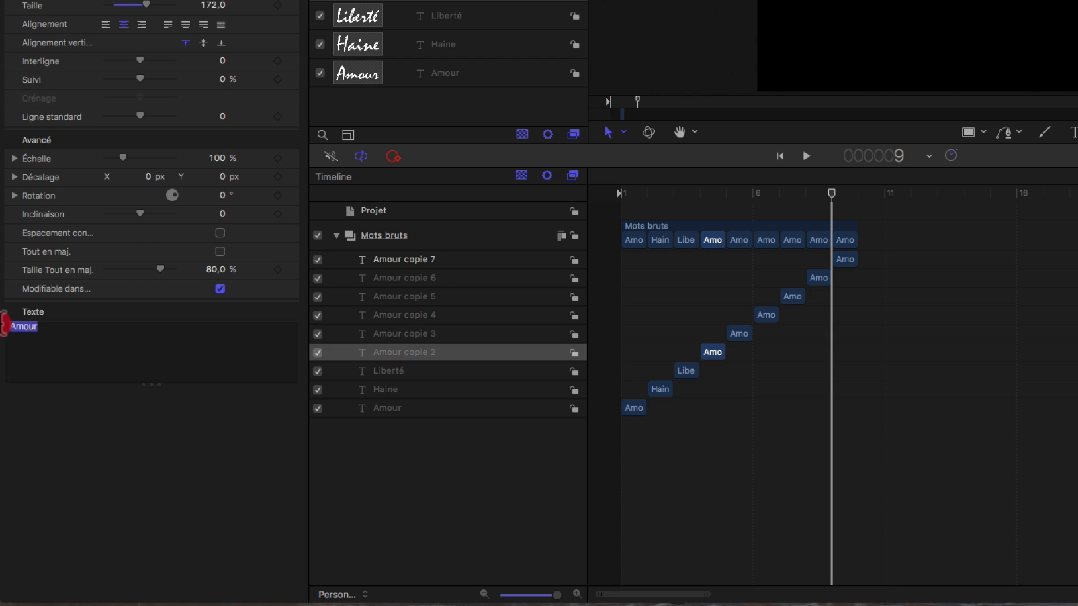
{"action": "type", "text": "Santé"}
Step: Change the text of the layer "Amour copie 3" to "Egalité" and of "Amour copie 4" to "Tristesse"
{"action": "left_click", "coordinate": [367, 335]}
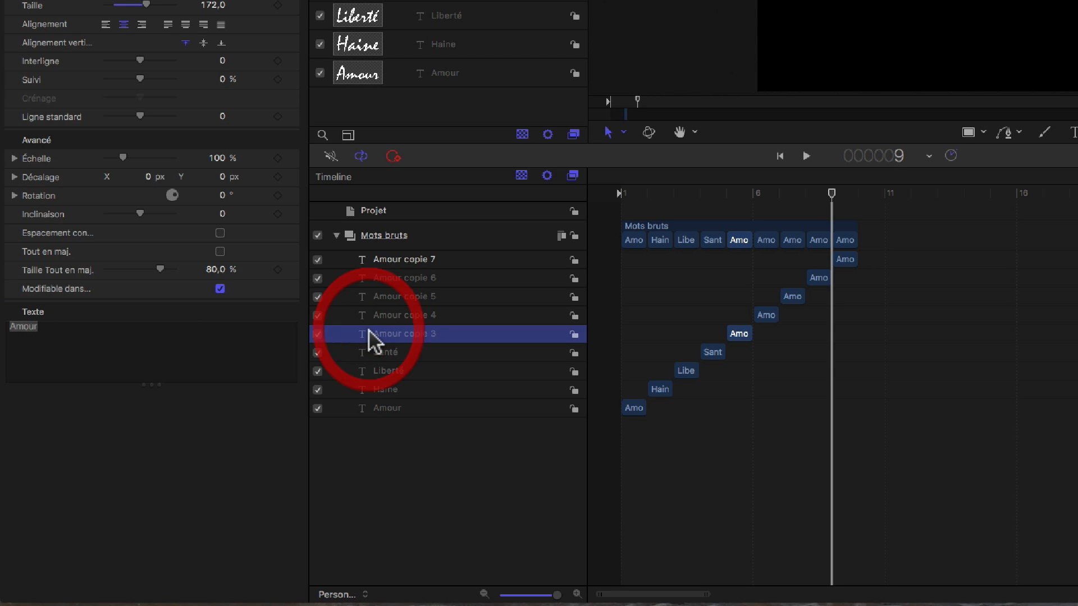
{"action": "left_click_drag", "start_coordinate": [51, 330], "coordinate": [6, 326]}
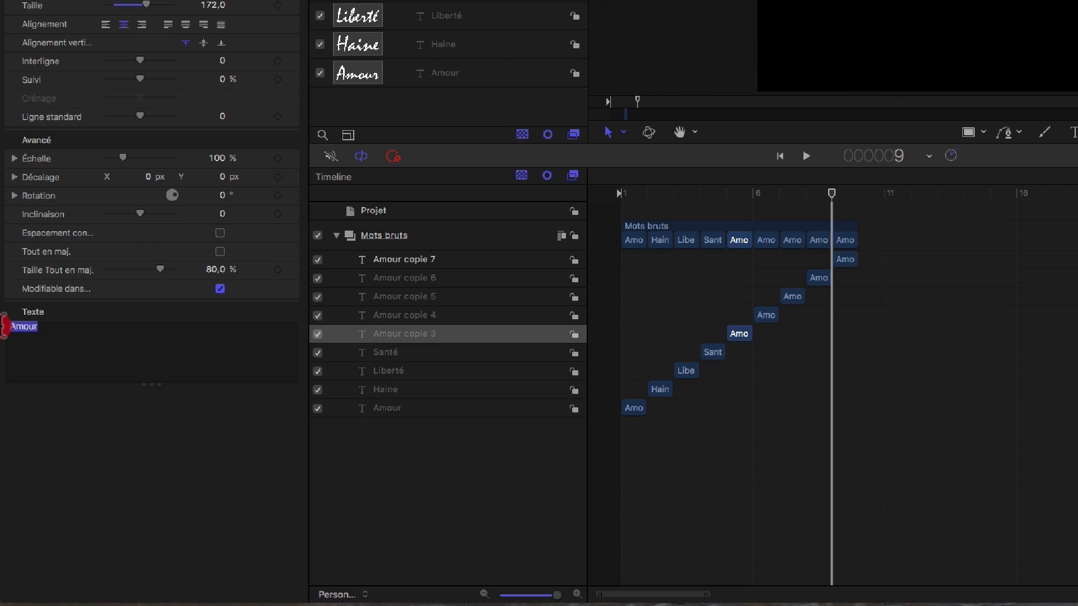
{"action": "type", "text": "Egalité"}
{"action": "left_click", "coordinate": [381, 318]}
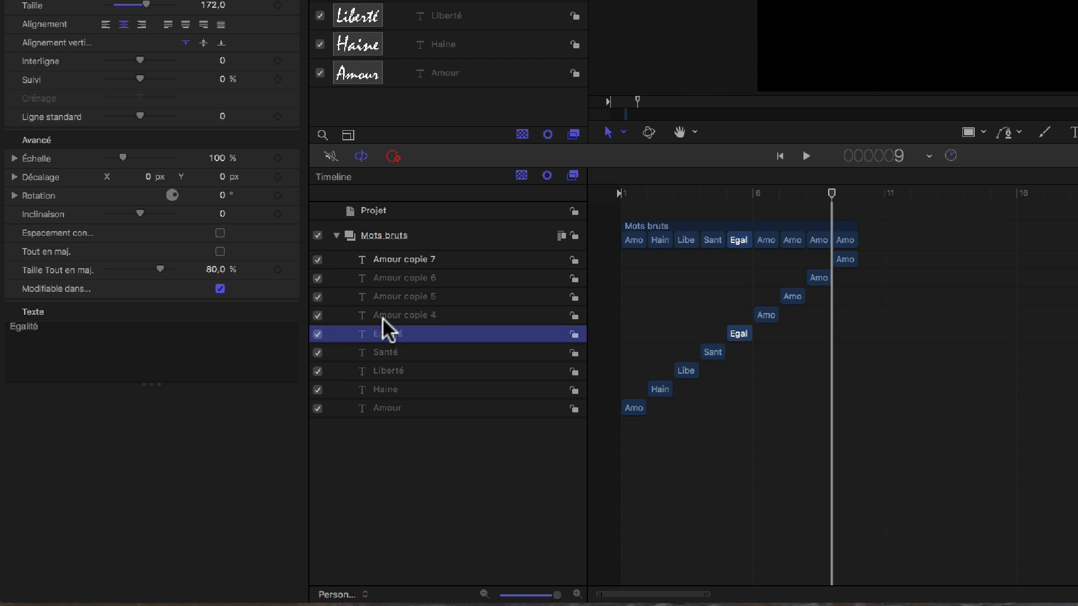
{"action": "left_click_drag", "start_coordinate": [51, 330], "coordinate": [4, 325]}
{"action": "type", "text": "Tristesse"}
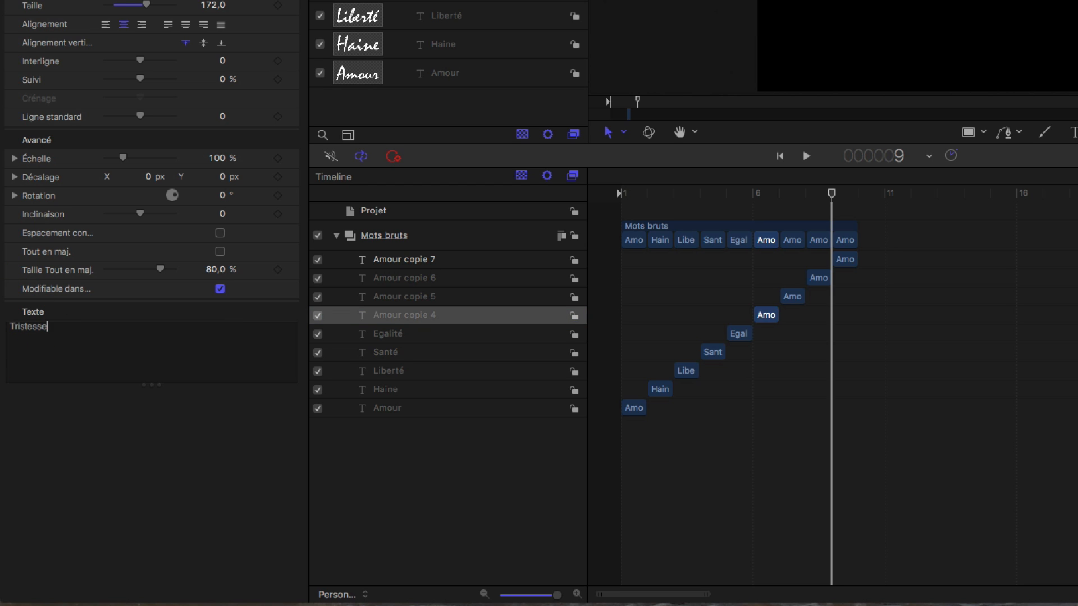
Step: Change the text of the layer "Amour copie 5" to "Bonheur" and of "Amour copie 6" to "Vie"
{"action": "left_click", "coordinate": [392, 296]}
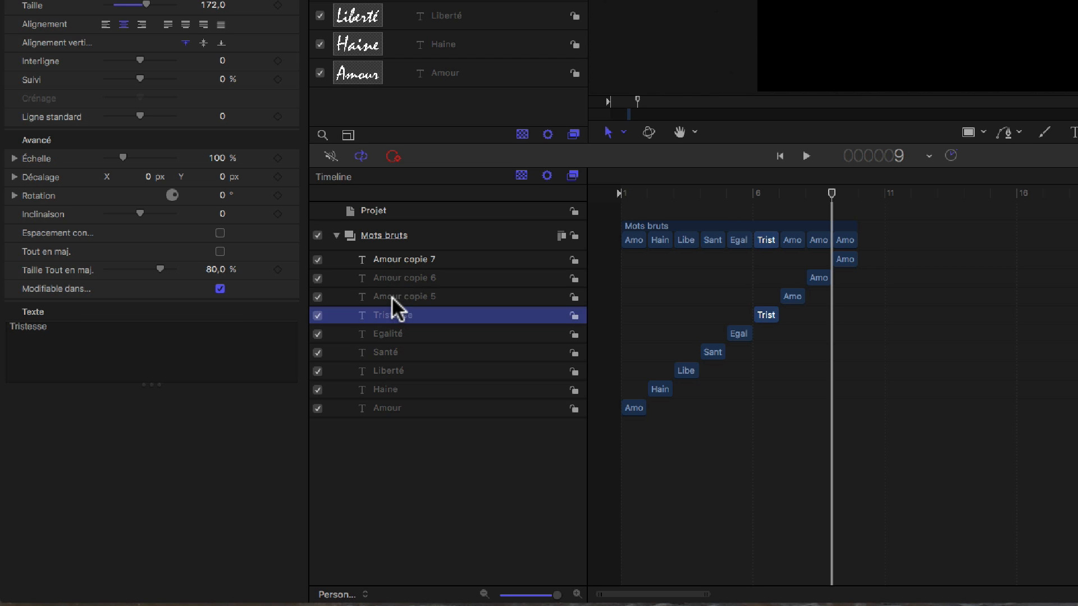
{"action": "left_click_drag", "start_coordinate": [55, 325], "coordinate": [7, 325]}
{"action": "type", "text": "Bonheur"}
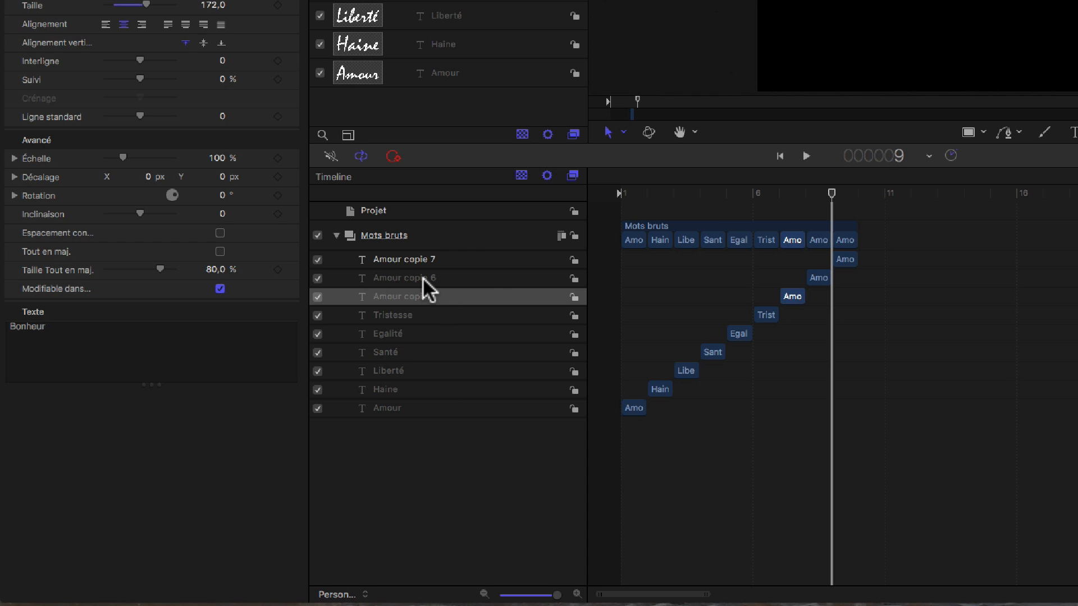
{"action": "left_click", "coordinate": [424, 278]}
{"action": "left_click_drag", "start_coordinate": [40, 325], "coordinate": [24, 326]}
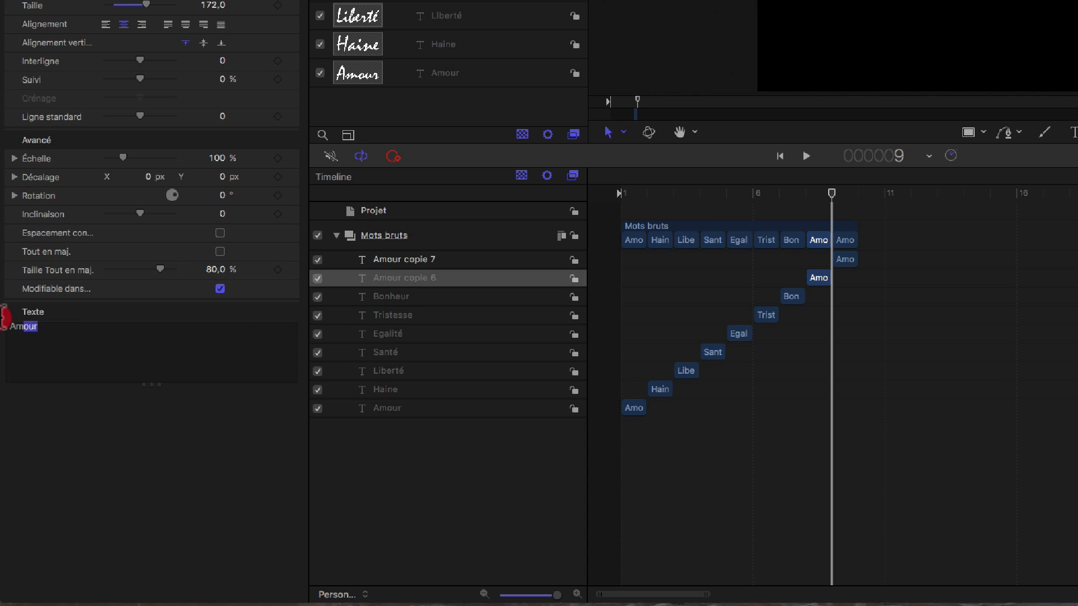
{"action": "type", "text": "Vie"}
Step: Change the text of the layer "Amour copie 7" to "Voyage" and deselect it
{"action": "left_click", "coordinate": [429, 259]}
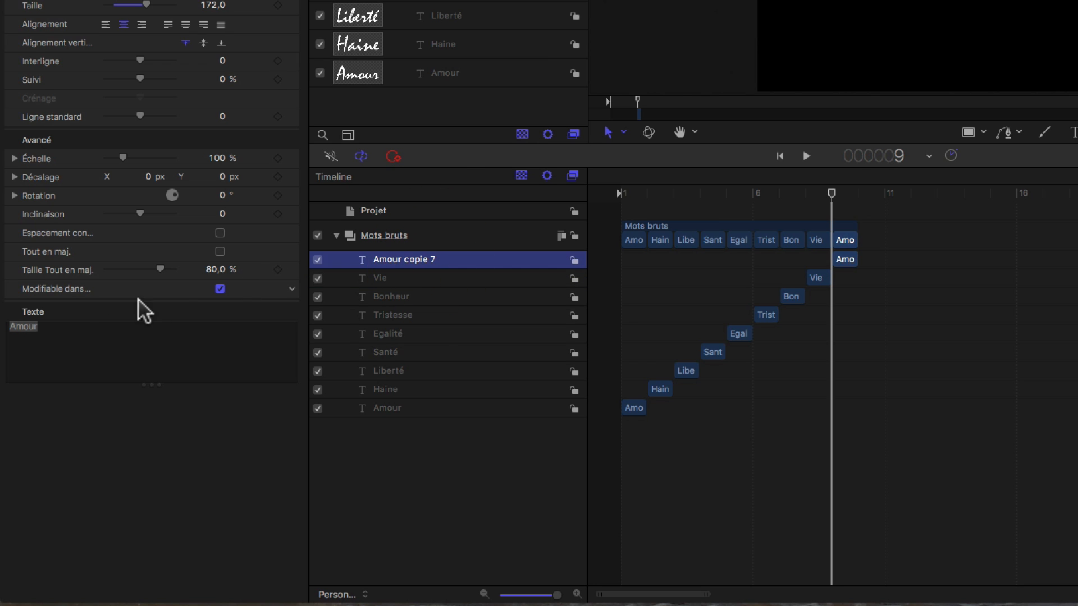
{"action": "left_click_drag", "start_coordinate": [53, 326], "coordinate": [5, 324]}
{"action": "type", "text": "Voyage"}
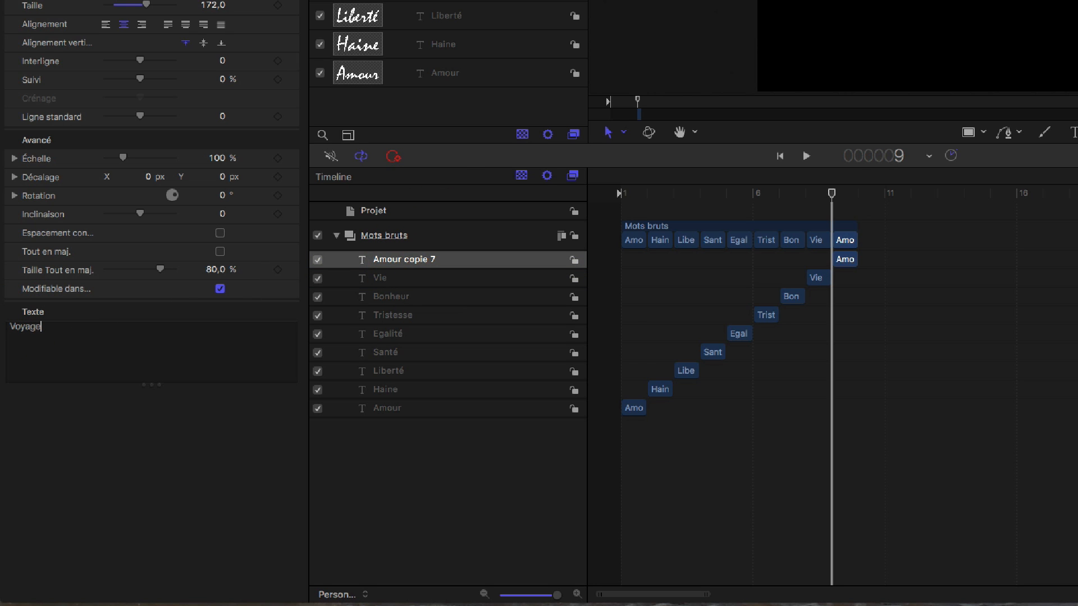
{"action": "left_click", "coordinate": [415, 508]}
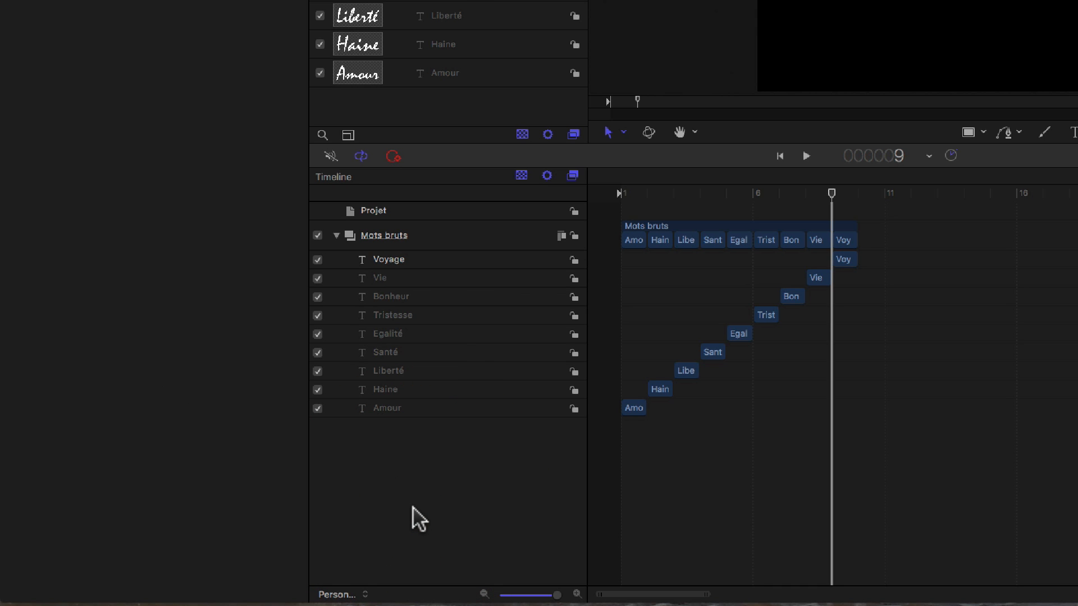
Step: Collapse the "Mots bruts" group in the timeline and the layer list, and reduce the height of the timeline area
{"action": "left_click", "coordinate": [337, 235]}
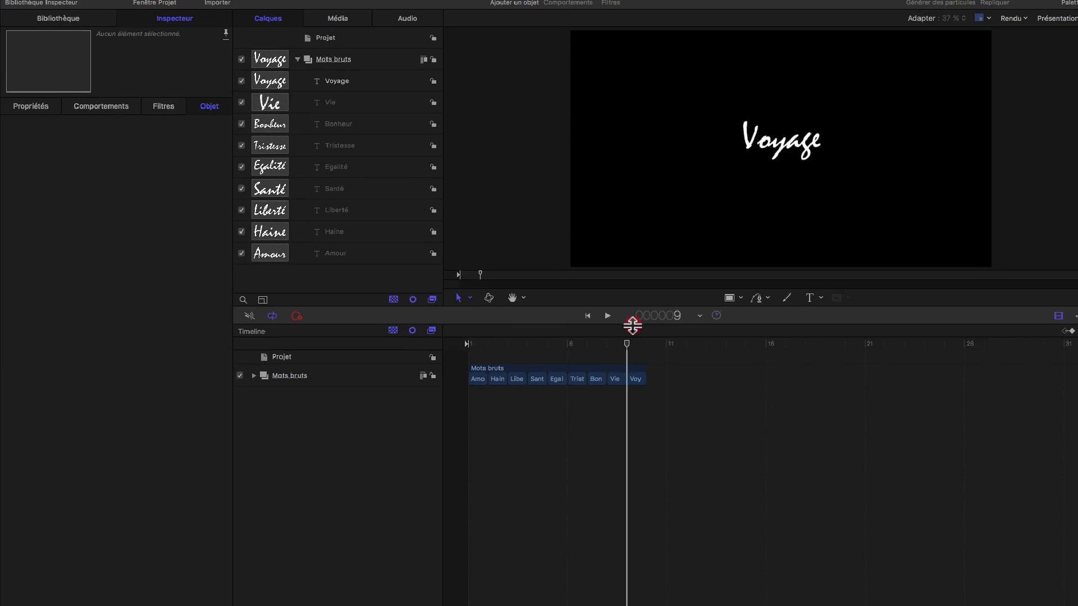
{"action": "left_click_drag", "start_coordinate": [633, 325], "coordinate": [626, 558]}
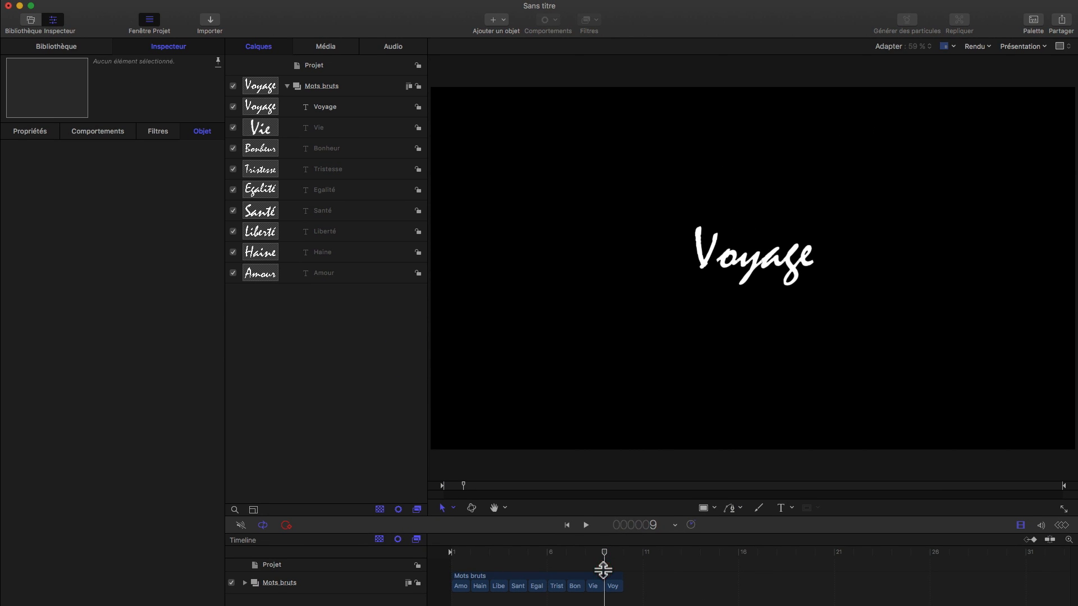
{"action": "left_click", "coordinate": [287, 86]}
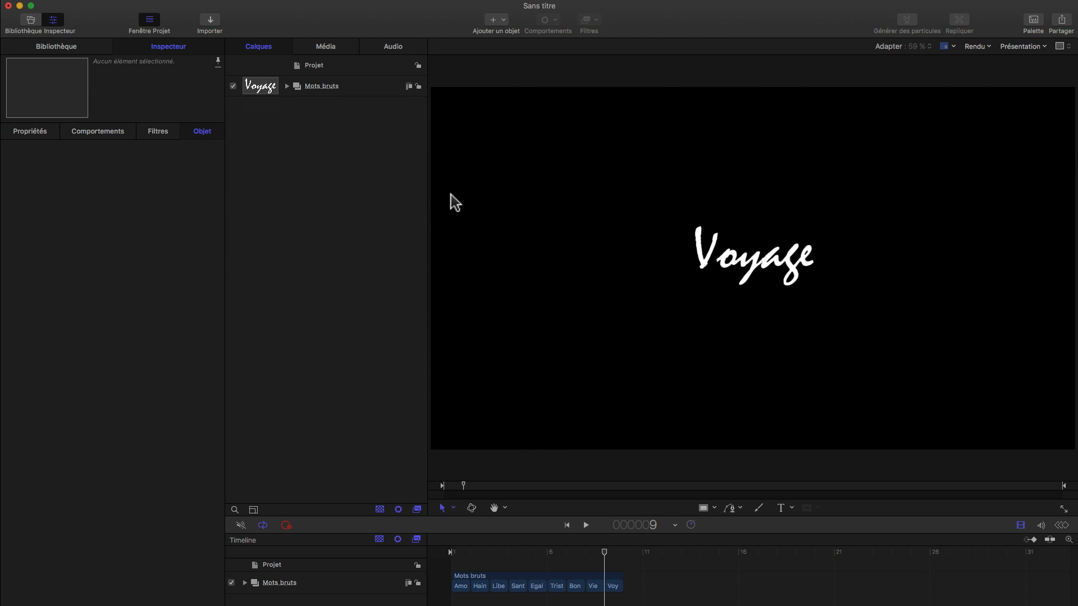
Step: Play the word sequence from the beginning and return the playhead to frame 1
{"action": "left_click_drag", "start_coordinate": [605, 553], "coordinate": [436, 555]}
{"action": "key", "text": "space"}
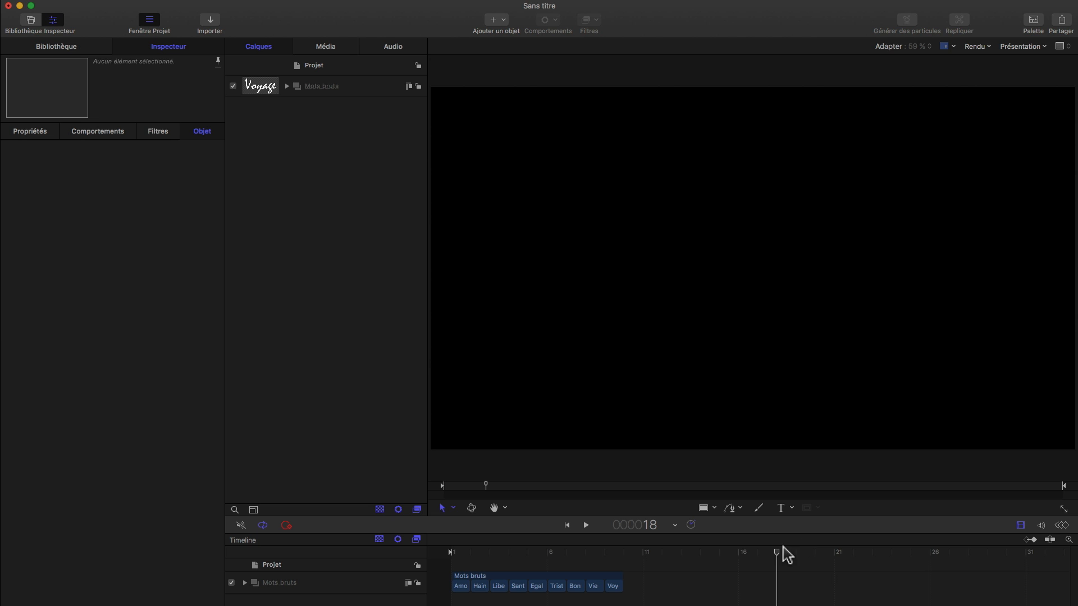
{"action": "left_click_drag", "start_coordinate": [779, 558], "coordinate": [553, 557]}
{"action": "left_click_drag", "start_coordinate": [461, 568], "coordinate": [443, 568]}
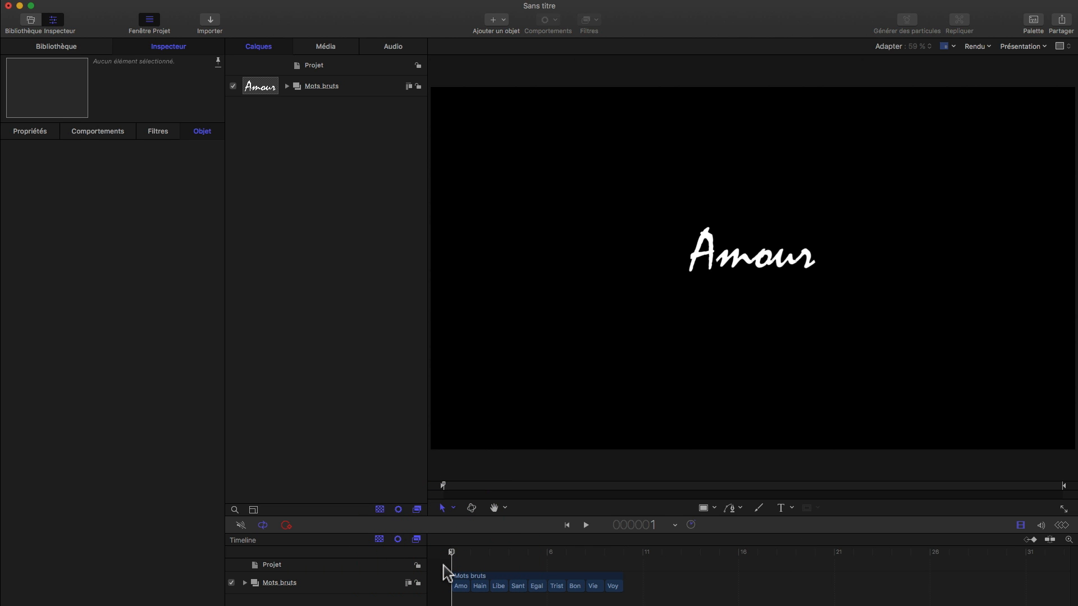
Step: Create a clone of the "Mots bruts" group and rename the group that contains the clone as "Mots"
{"action": "left_click", "coordinate": [359, 88]}
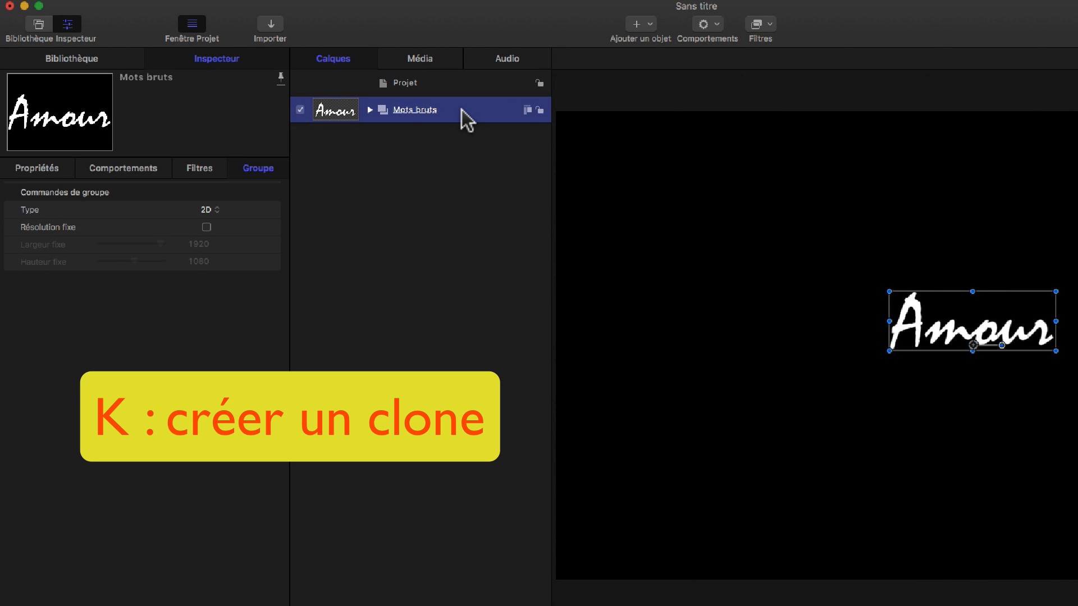
{"action": "key", "text": "k"}
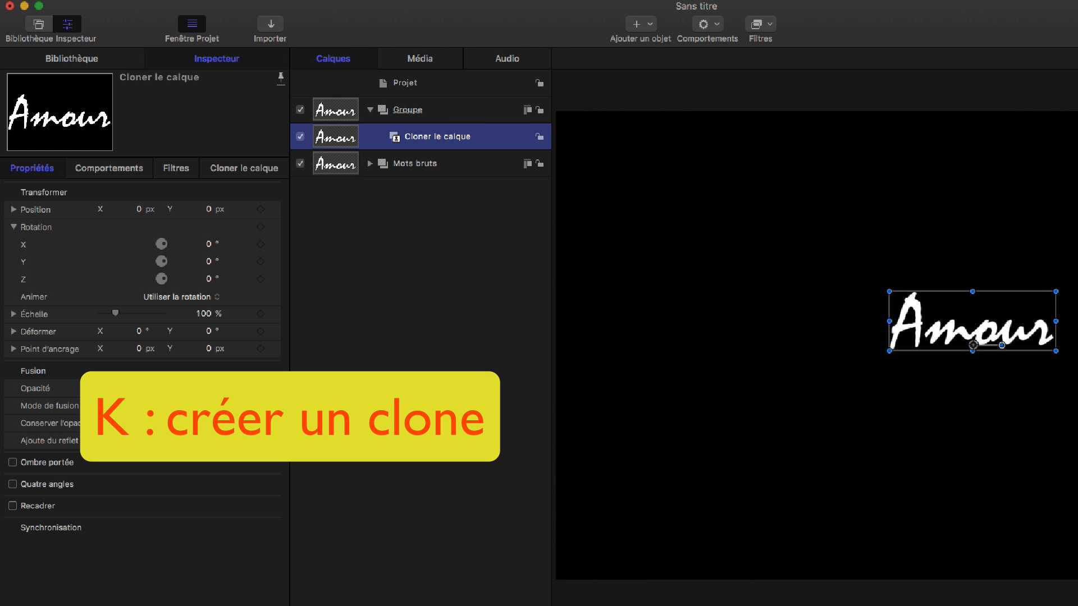
{"action": "left_click", "coordinate": [422, 111]}
{"action": "left_click", "coordinate": [418, 112]}
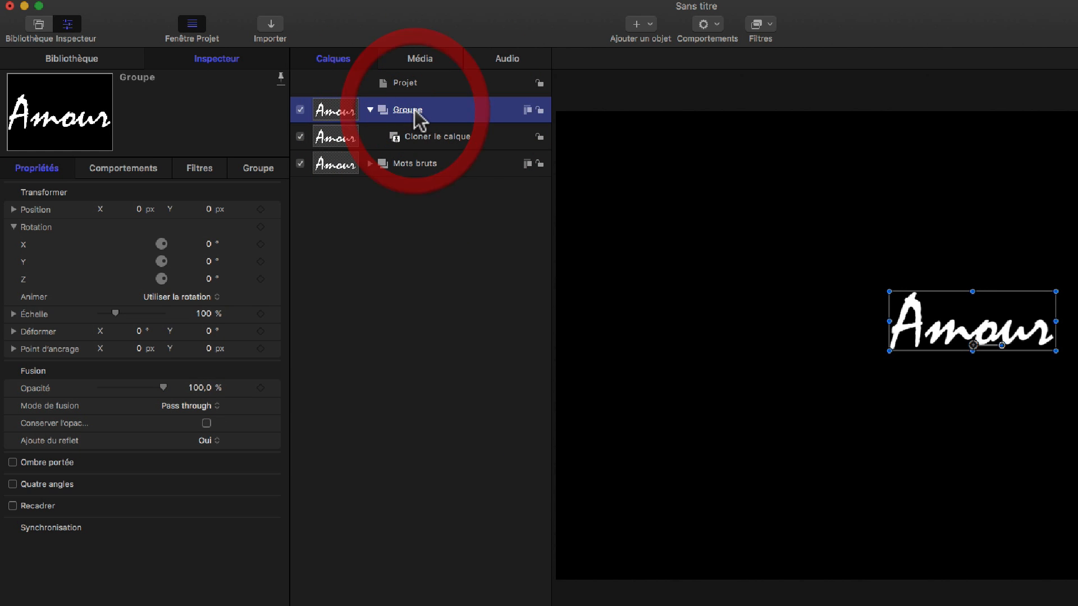
{"action": "left_click_drag", "start_coordinate": [420, 110], "coordinate": [355, 100]}
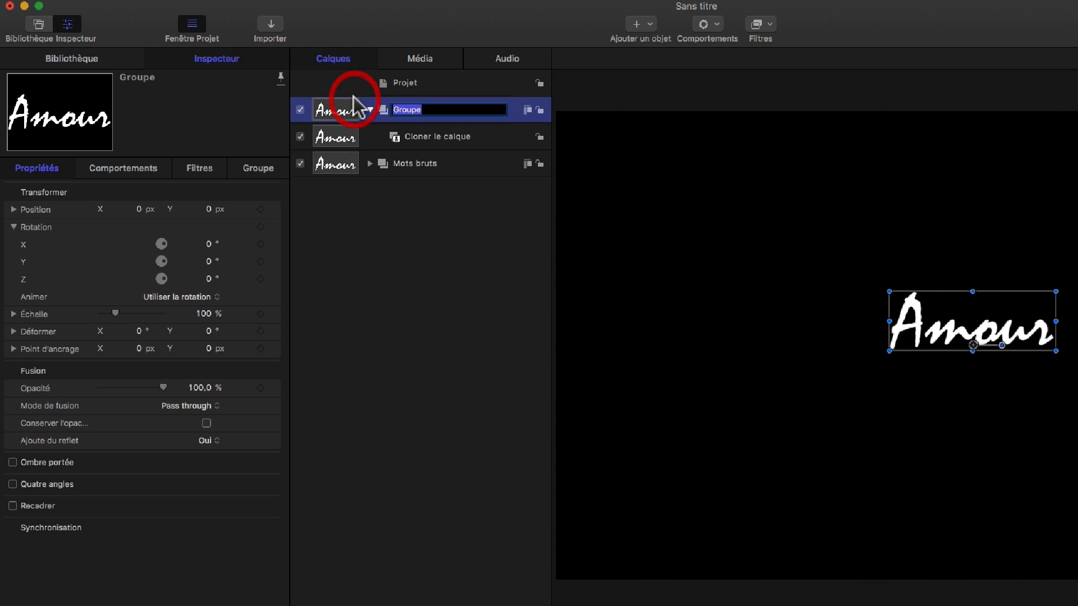
{"action": "type", "text": "Mots"}
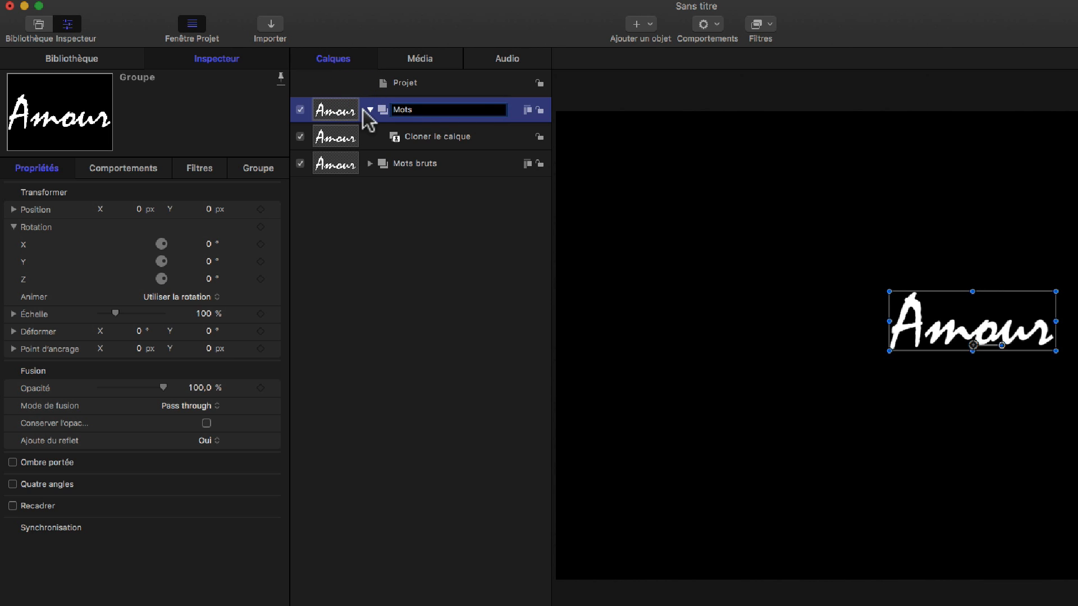
Step: Rename the clone layer inside the "Mots" group as "Film de mots"
{"action": "left_click", "coordinate": [444, 143]}
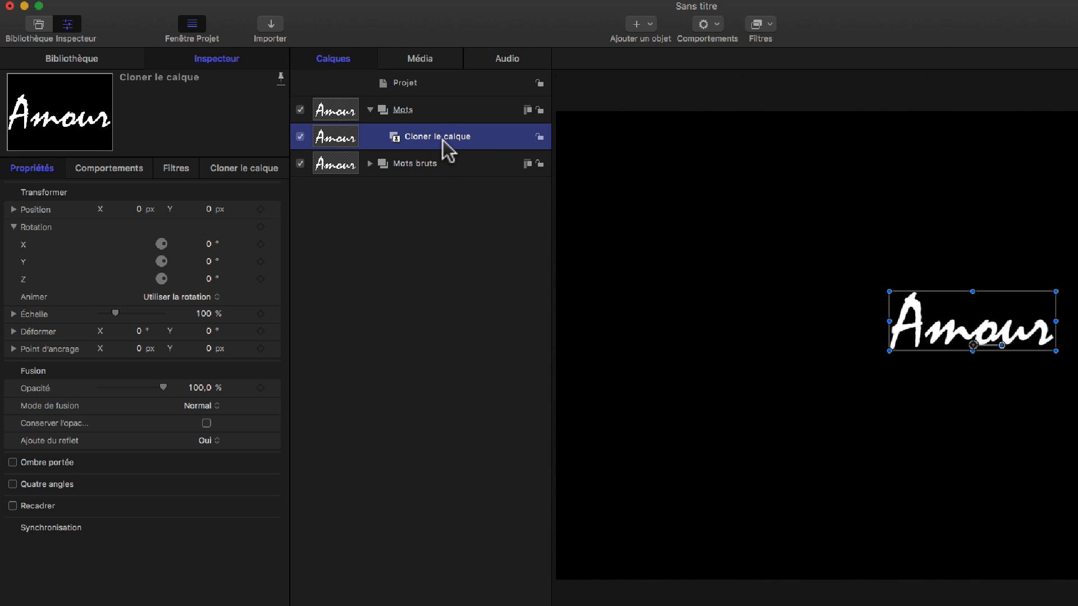
{"action": "double_click", "coordinate": [443, 139]}
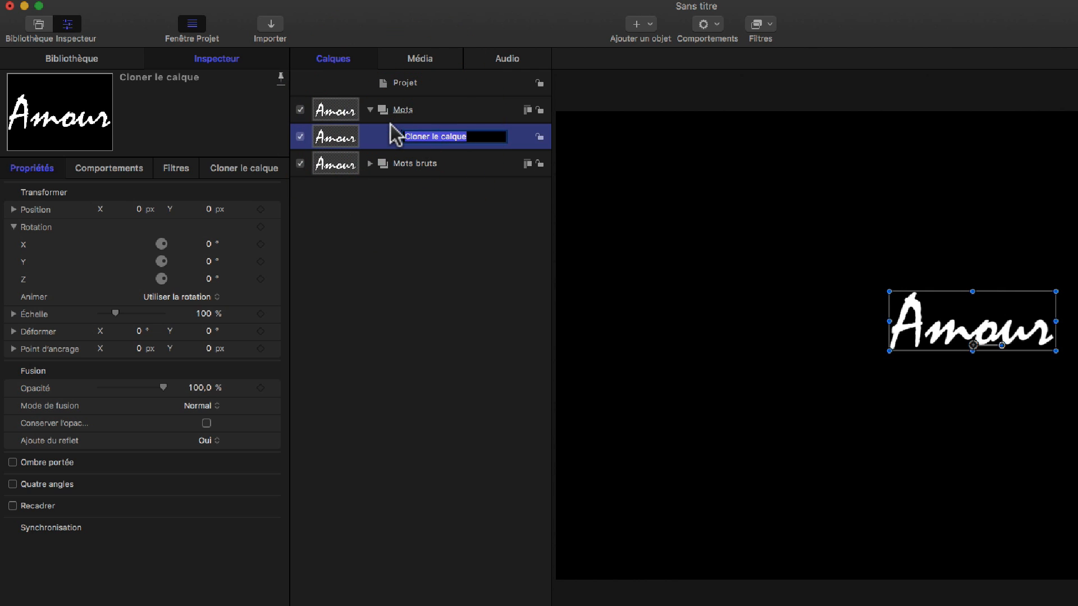
{"action": "type", "text": "F"}
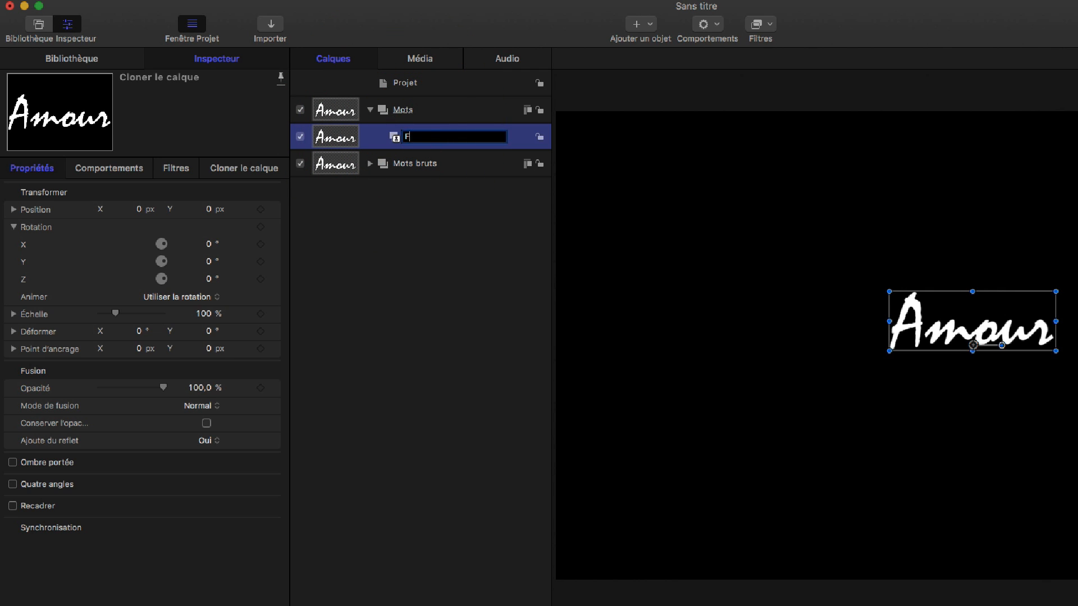
{"action": "type", "text": "ilm de mots"}
{"action": "left_click", "coordinate": [435, 233]}
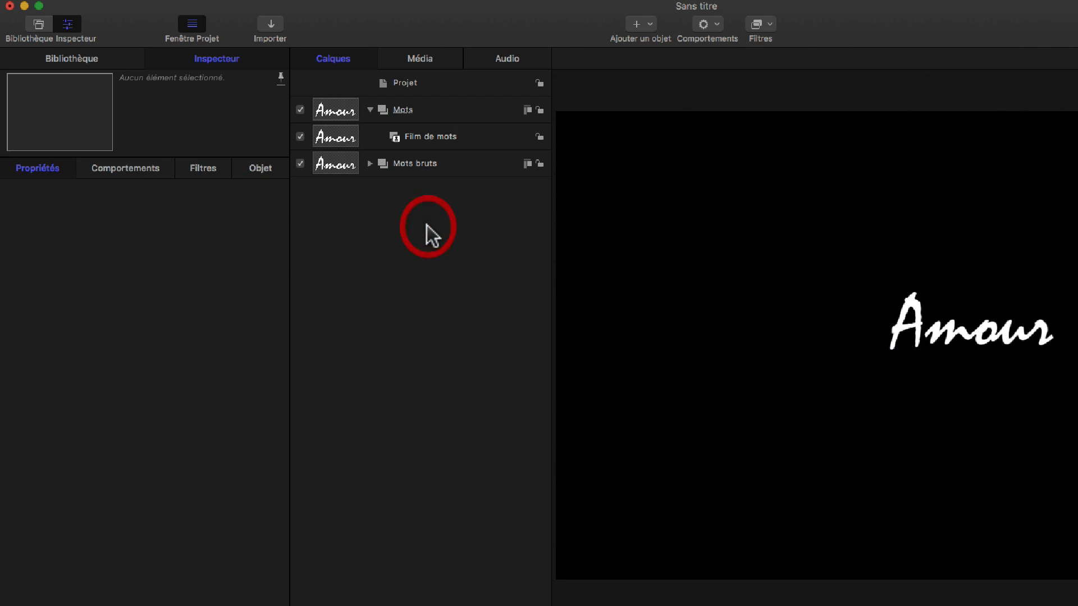
Step: Hide the "Mots bruts" group and create a replicator from the "Film de mots" layer
{"action": "left_click", "coordinate": [299, 164]}
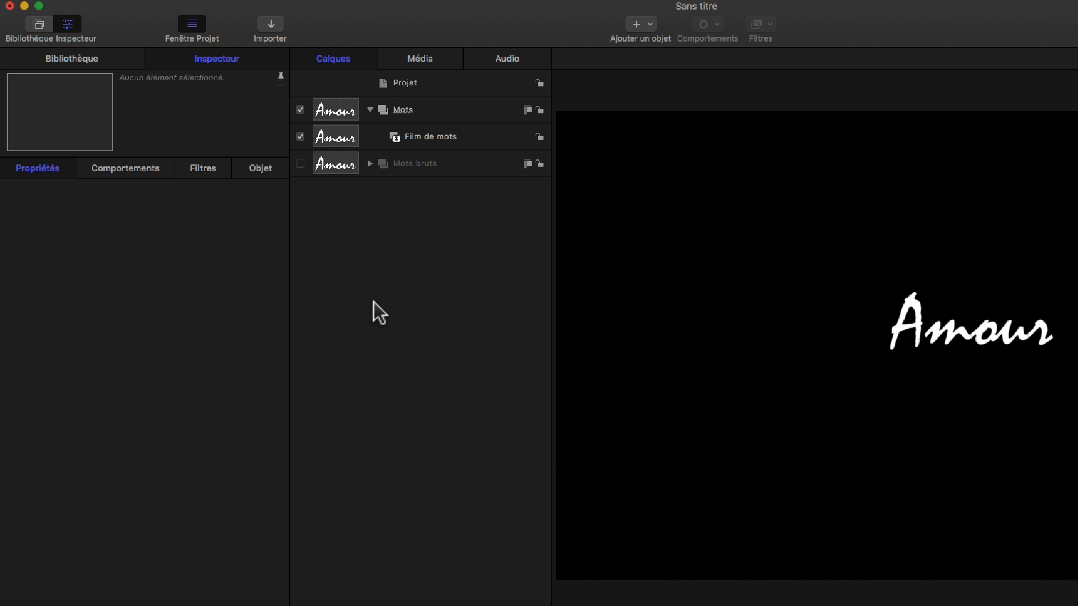
{"action": "left_click", "coordinate": [431, 141]}
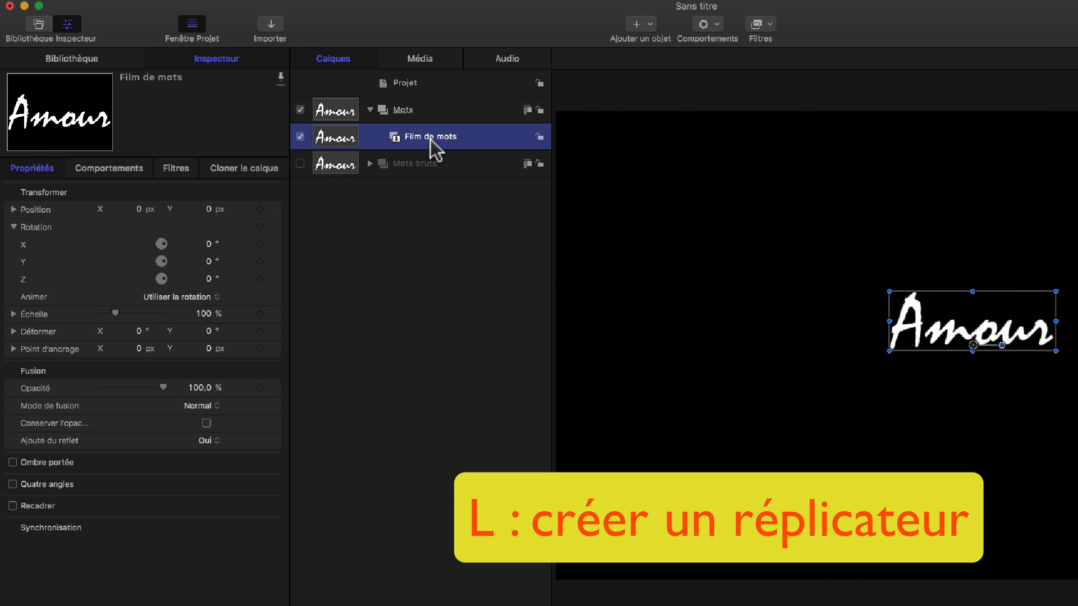
{"action": "key", "text": "l"}
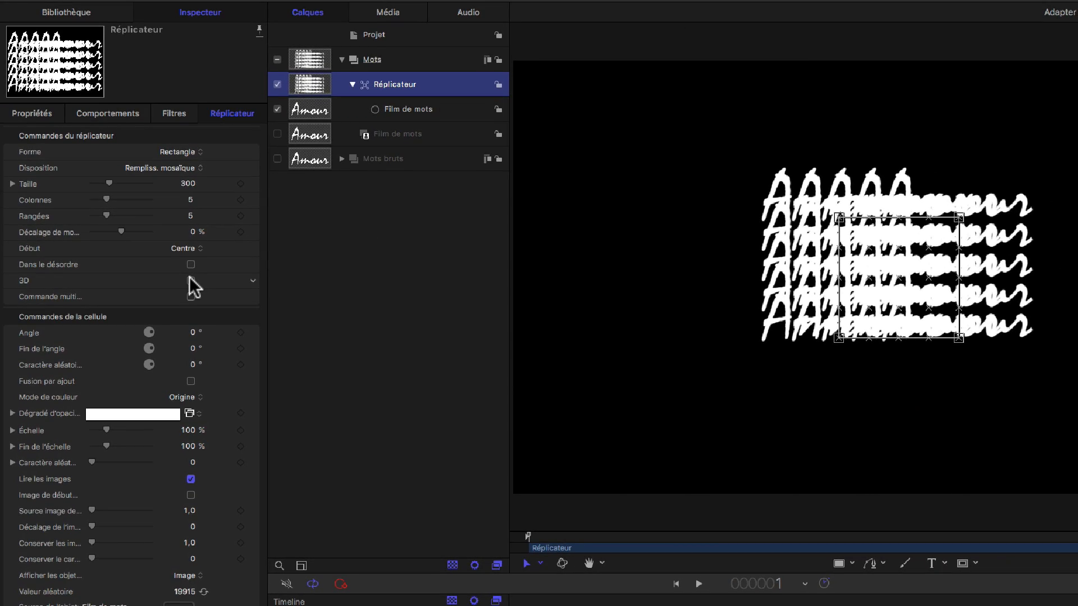
Step: Enable 3D for the replicator and set its shape to Cube
{"action": "left_click", "coordinate": [191, 280]}
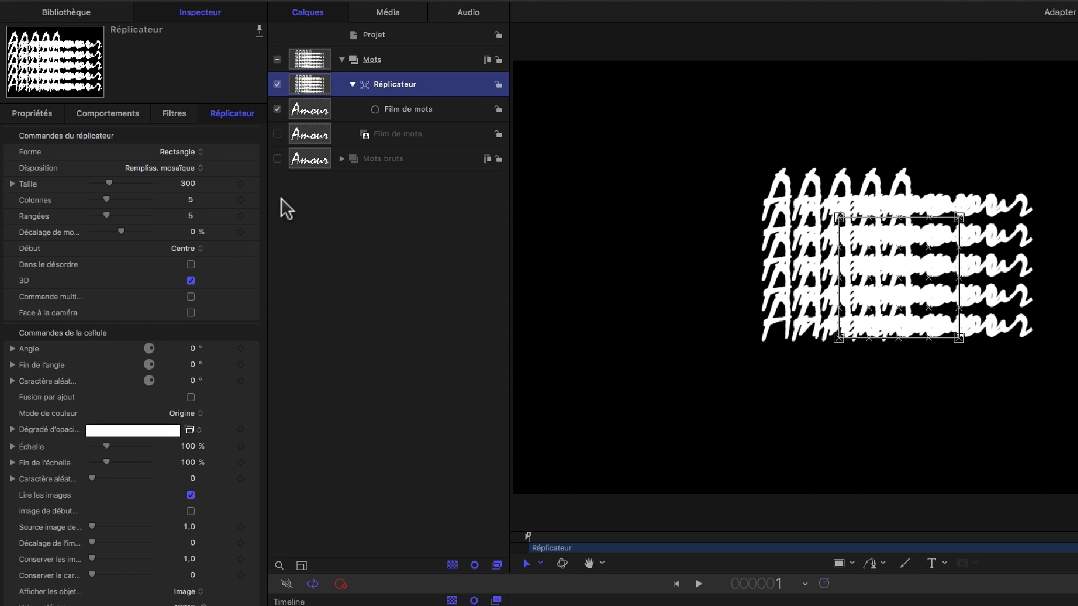
{"action": "left_click", "coordinate": [198, 154]}
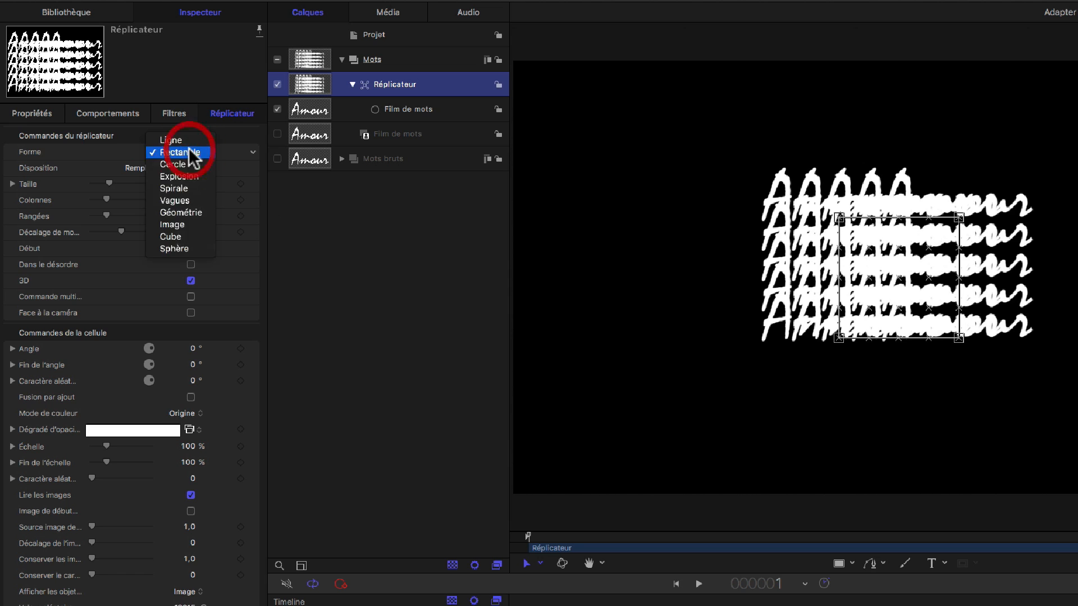
{"action": "left_click", "coordinate": [186, 239]}
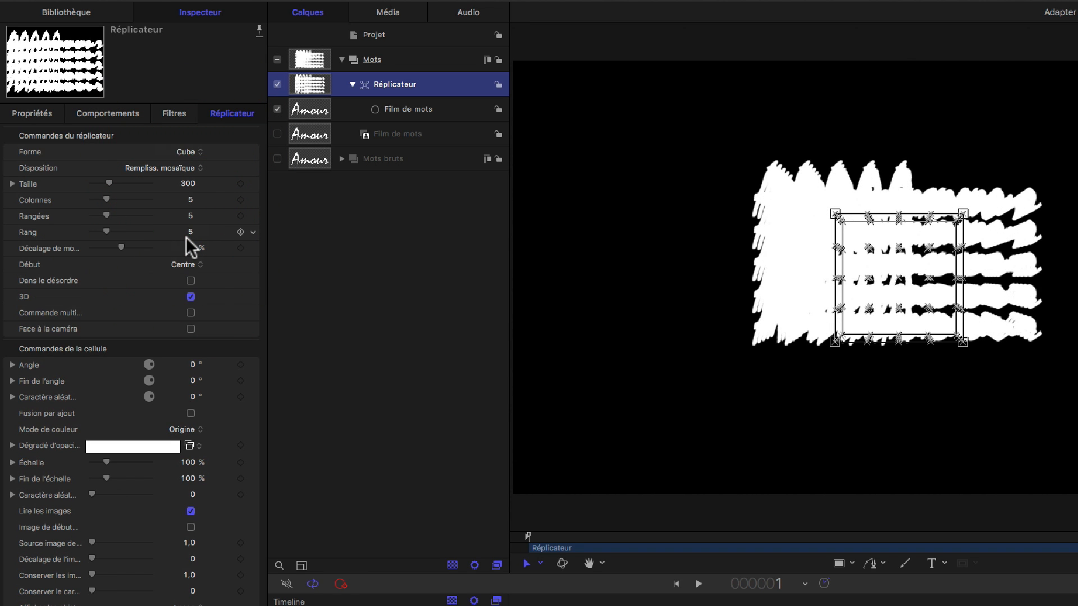
Step: Set the replicator's arrangement to random fill (Rempliss. aléatoire) with 18 points and make its elements face the camera
{"action": "left_click", "coordinate": [187, 170]}
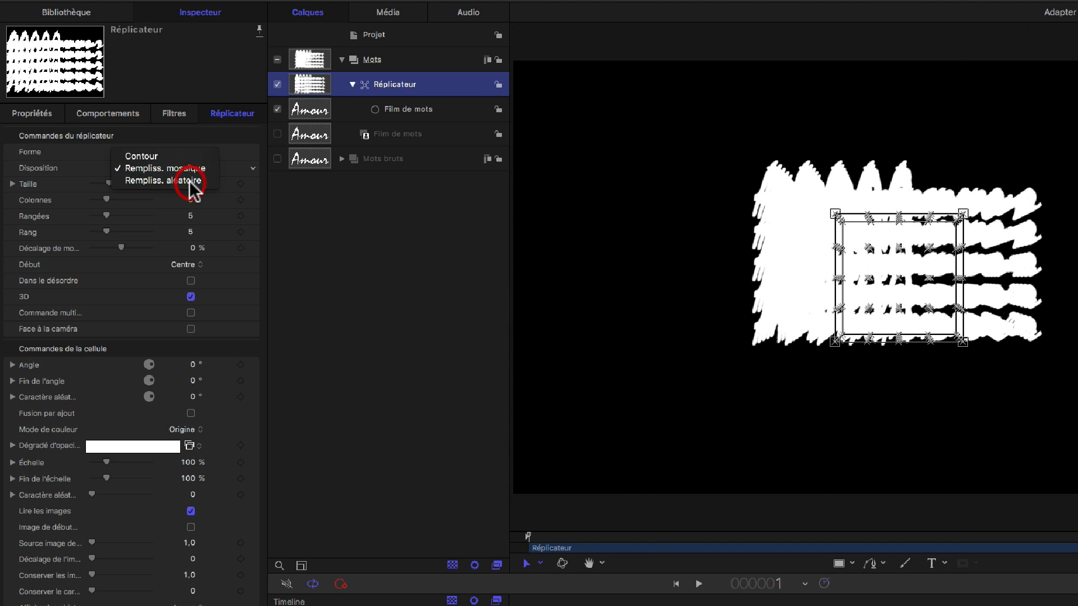
{"action": "left_click", "coordinate": [191, 181]}
{"action": "left_click", "coordinate": [191, 200]}
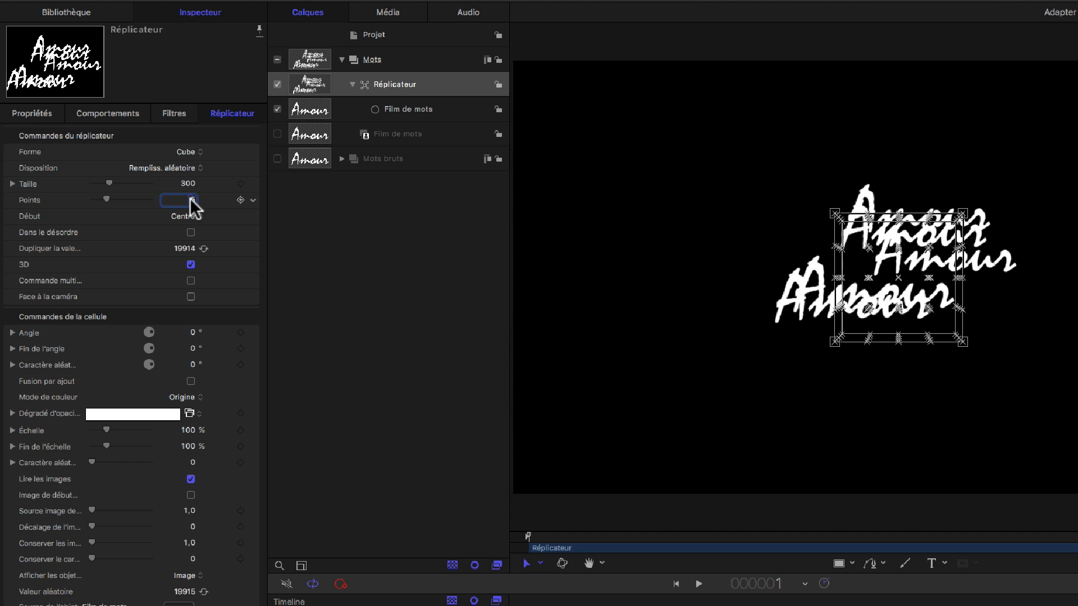
{"action": "type", "text": "18"}
{"action": "key", "text": "Return"}
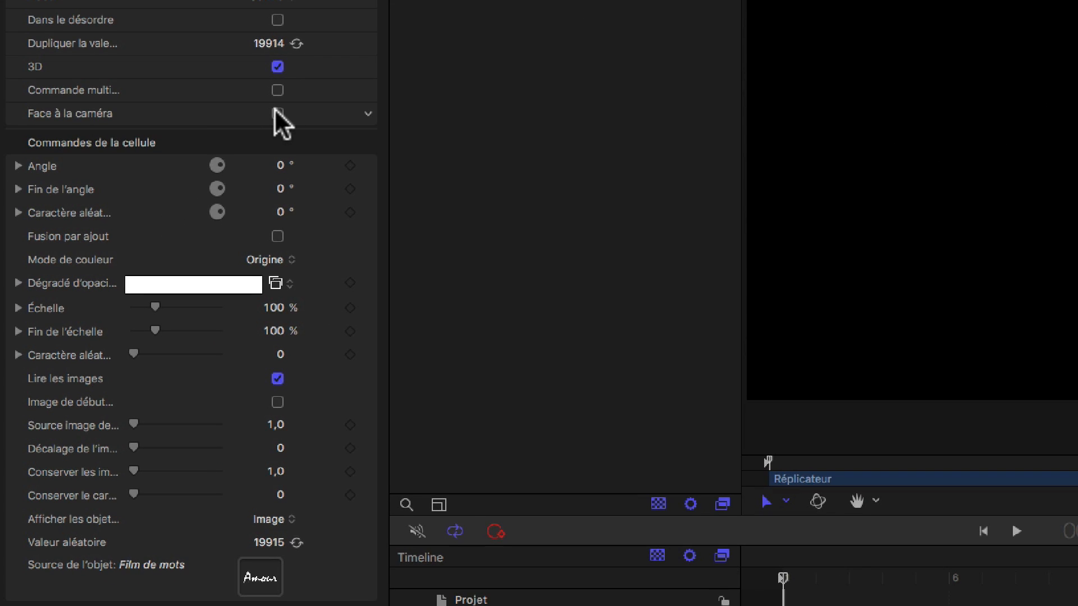
{"action": "left_click", "coordinate": [276, 113]}
Step: Set the replicator cells' color mode to Sélectionner dans la palette and apply the Candy Corn gradient
{"action": "left_click", "coordinate": [287, 257]}
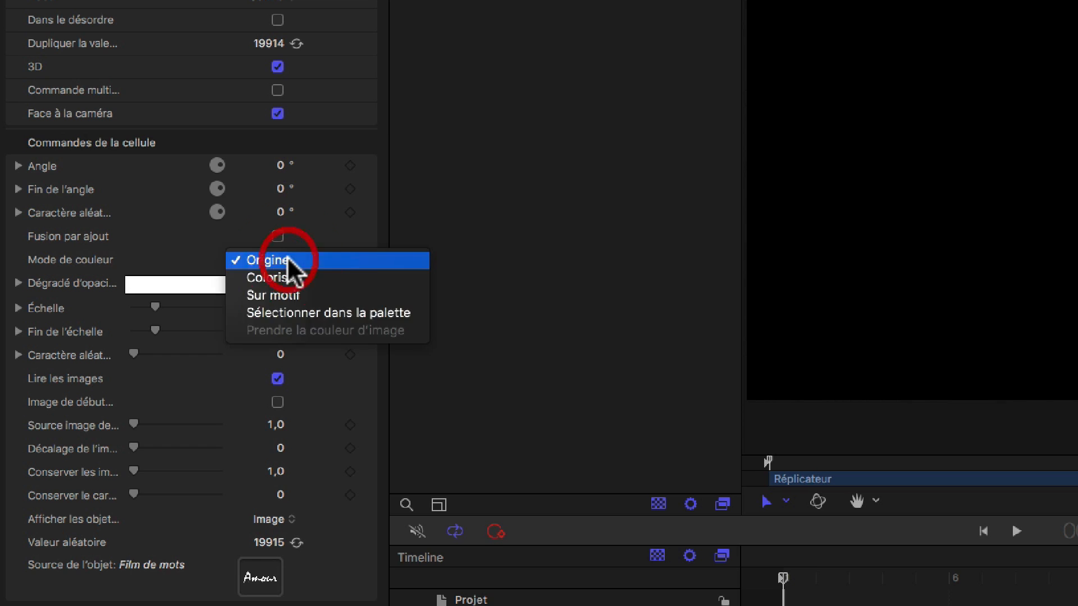
{"action": "left_click", "coordinate": [307, 312]}
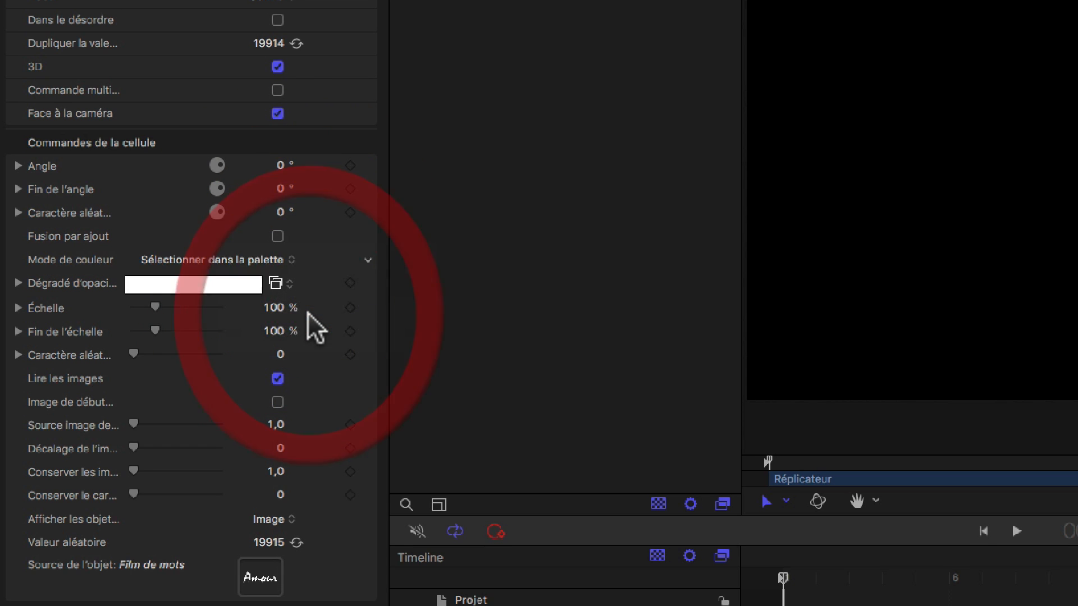
{"action": "left_click", "coordinate": [278, 283]}
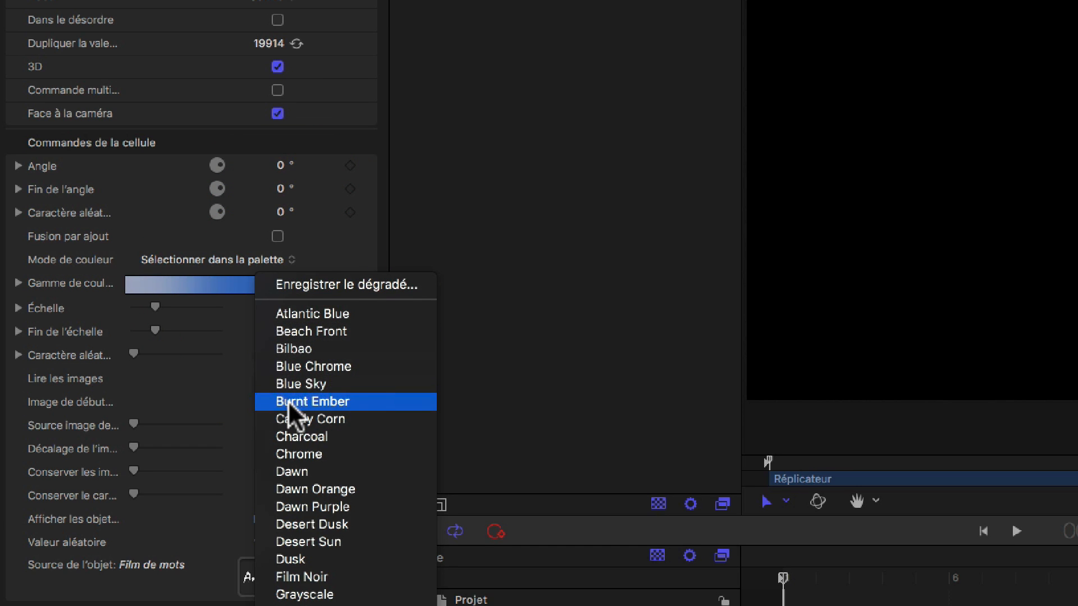
{"action": "left_click", "coordinate": [294, 418]}
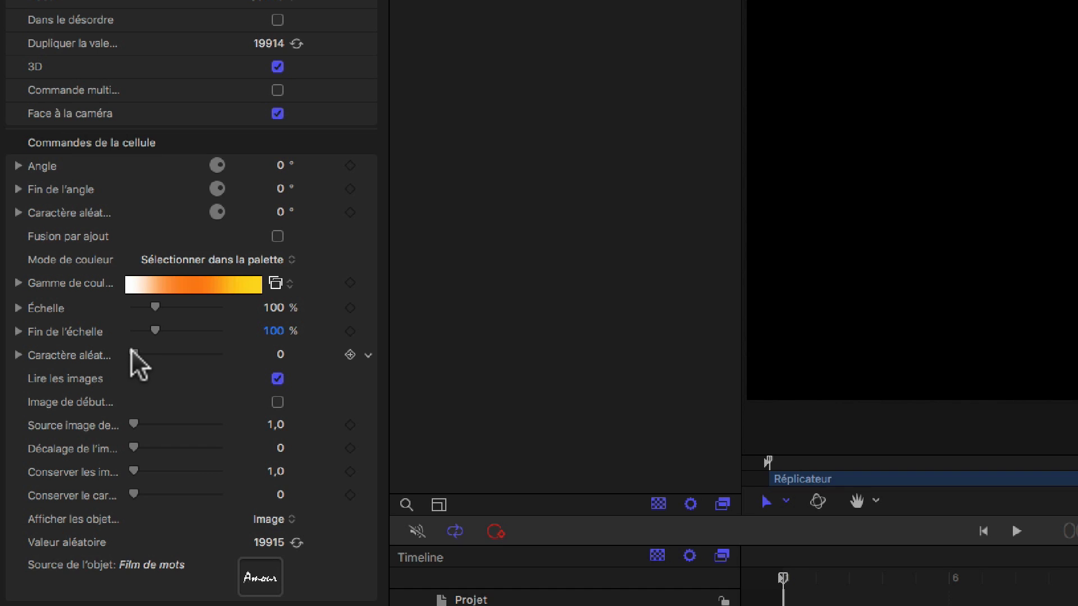
Step: Set the cells' scale randomness to 200, turn off Lire les images and enable the random start frame
{"action": "left_click_drag", "start_coordinate": [131, 350], "coordinate": [326, 346]}
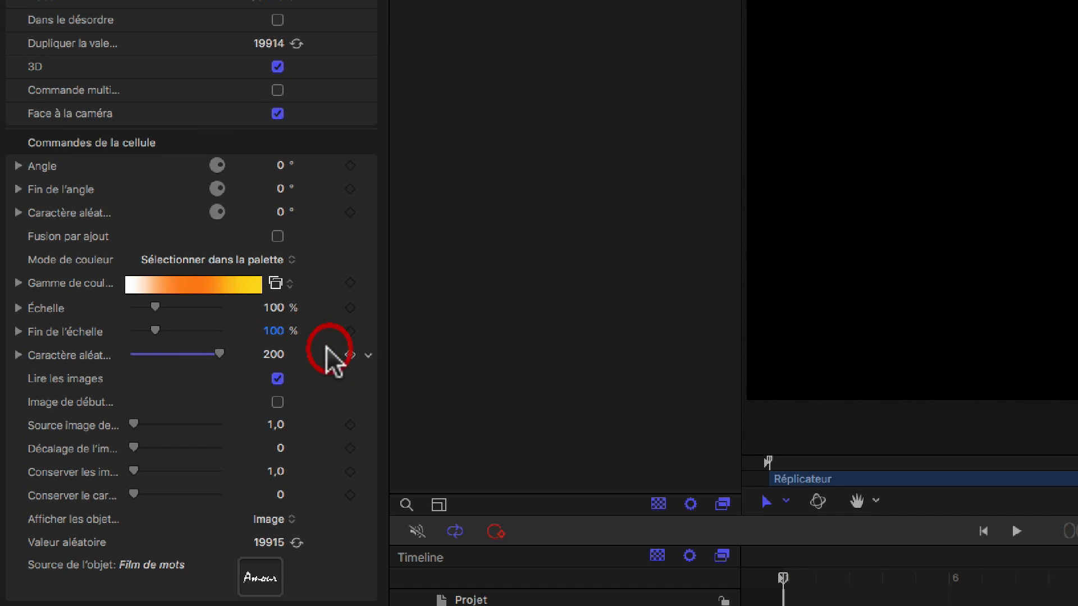
{"action": "left_click", "coordinate": [277, 378]}
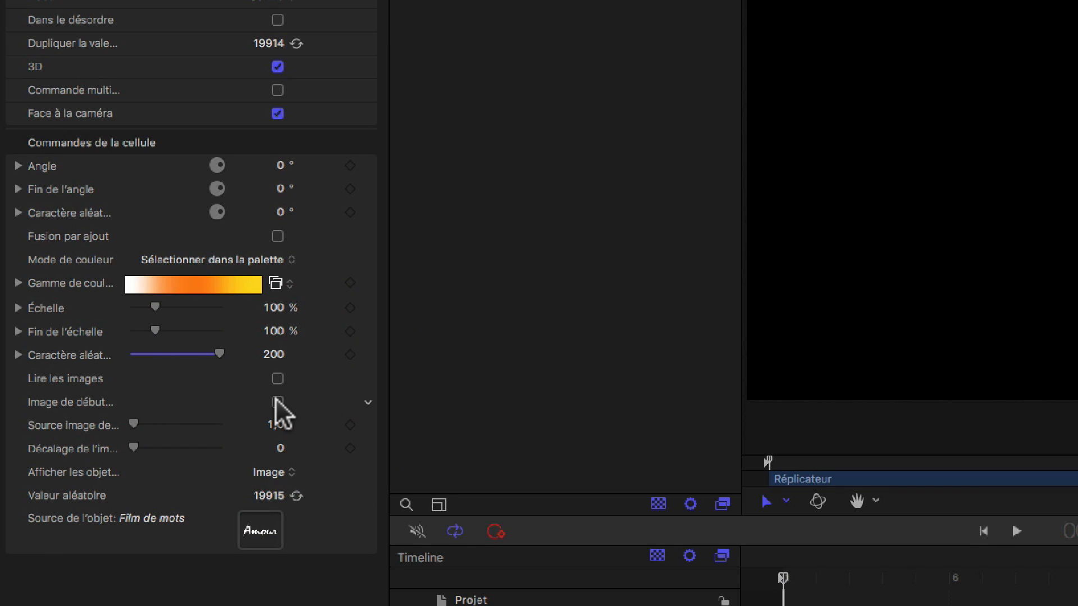
{"action": "left_click", "coordinate": [278, 402]}
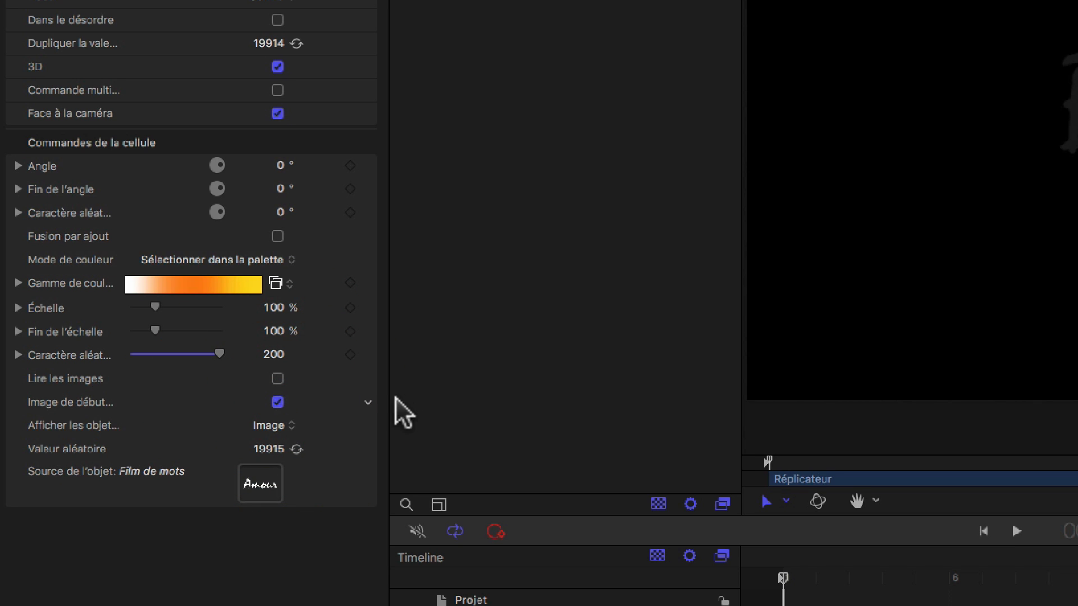
{"action": "left_click_drag", "start_coordinate": [382, 384], "coordinate": [650, 402]}
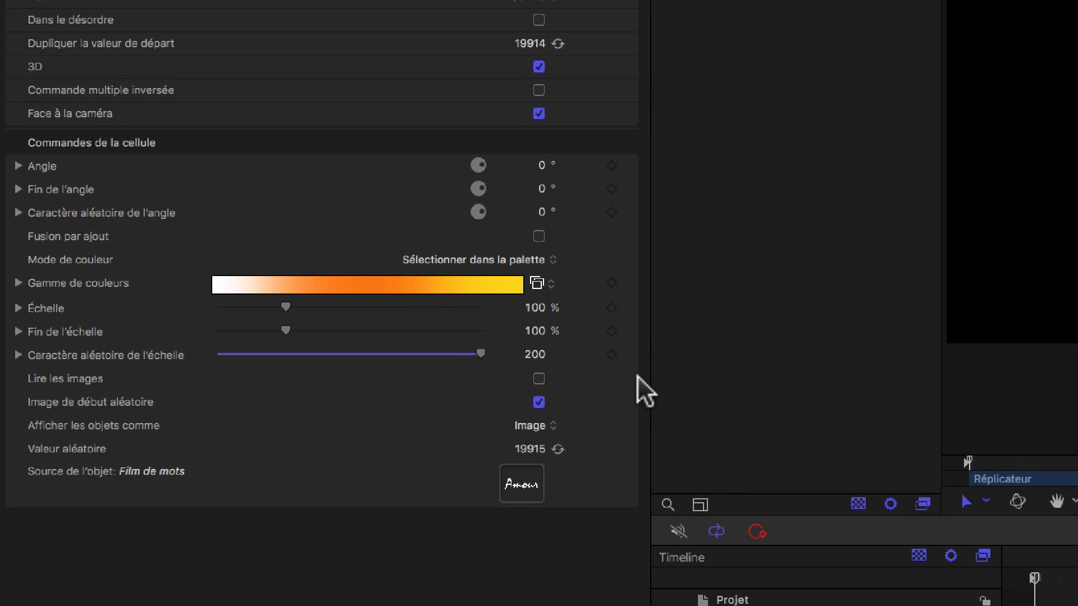
{"action": "left_click_drag", "start_coordinate": [646, 365], "coordinate": [369, 375]}
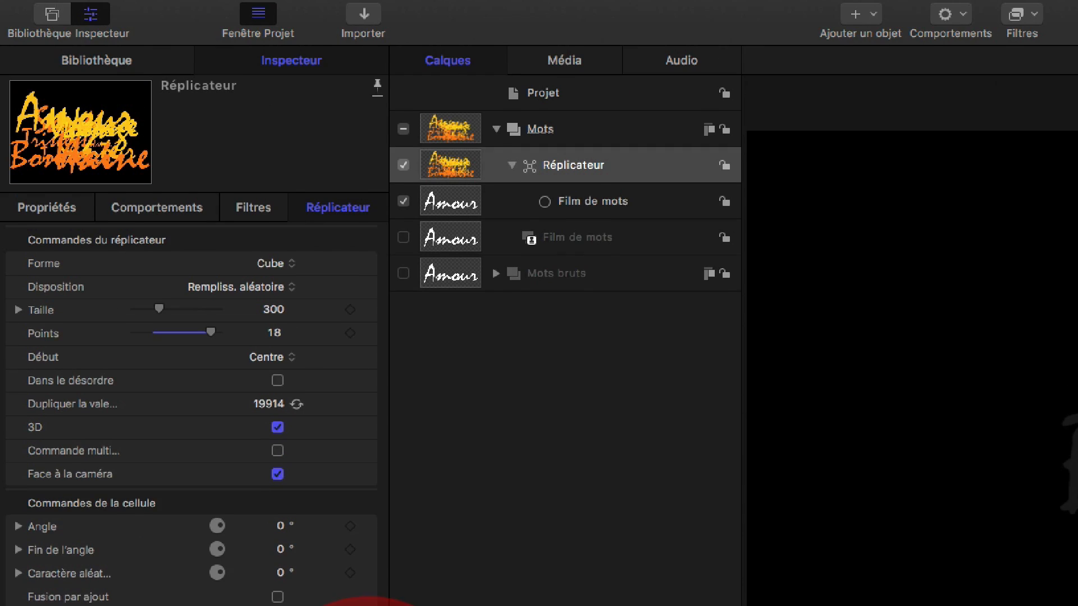
Step: Add an Agiter parameter behavior to the replicator's X rotation
{"action": "left_click", "coordinate": [26, 226]}
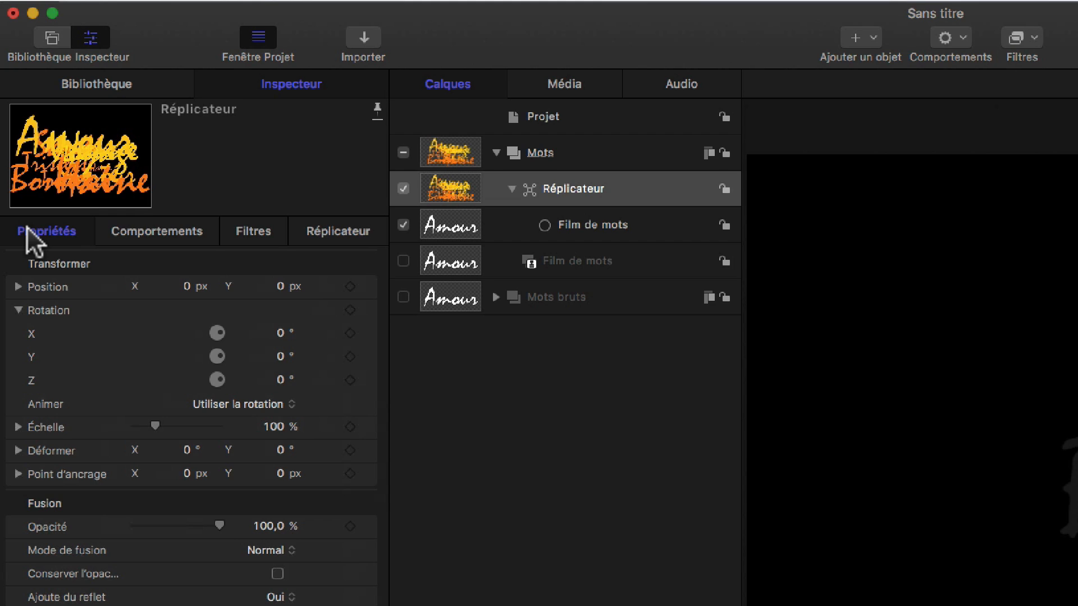
{"action": "left_click", "coordinate": [18, 310]}
{"action": "left_click", "coordinate": [18, 311]}
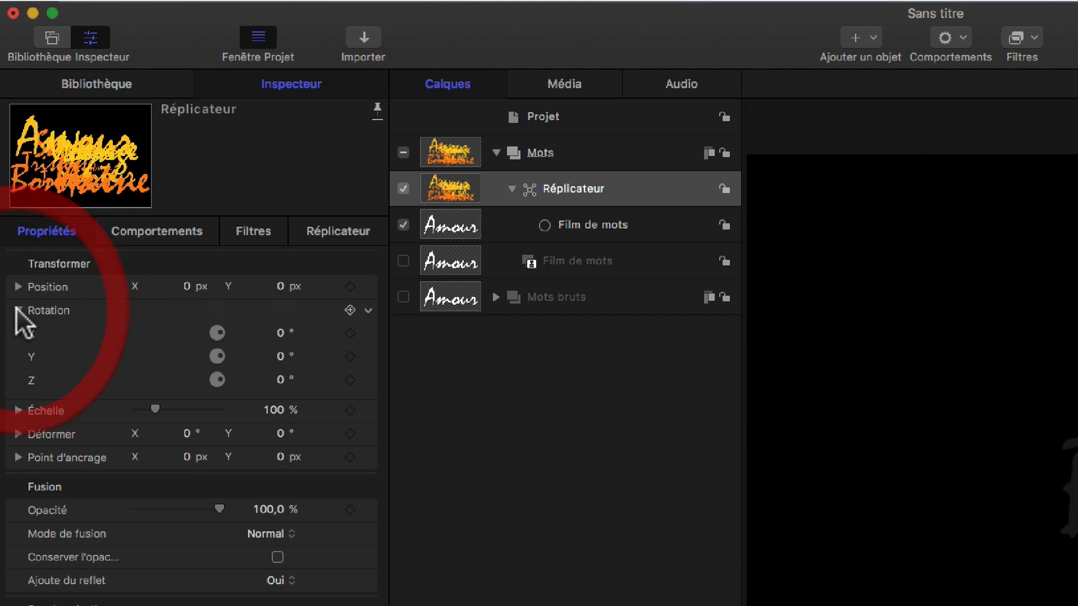
{"action": "right_click", "coordinate": [30, 330]}
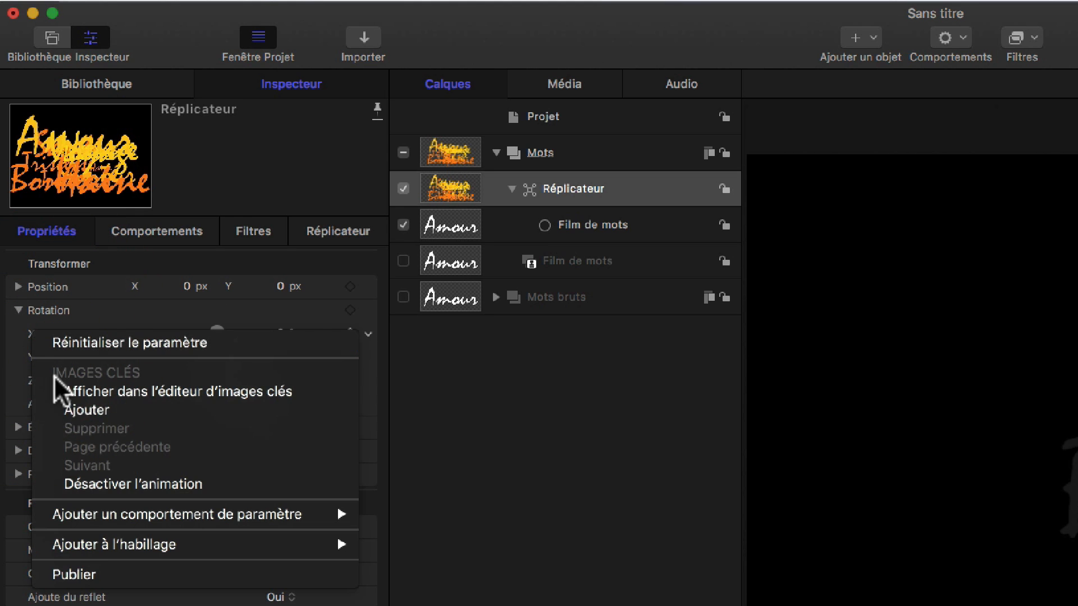
{"action": "mouse_move", "coordinate": [82, 517]}
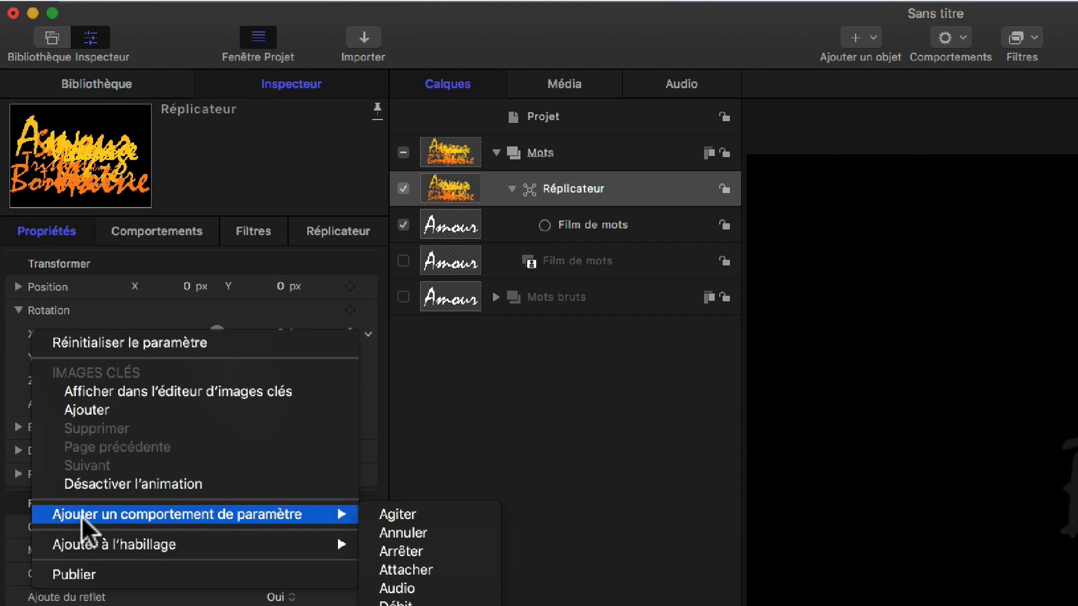
{"action": "left_click", "coordinate": [401, 508]}
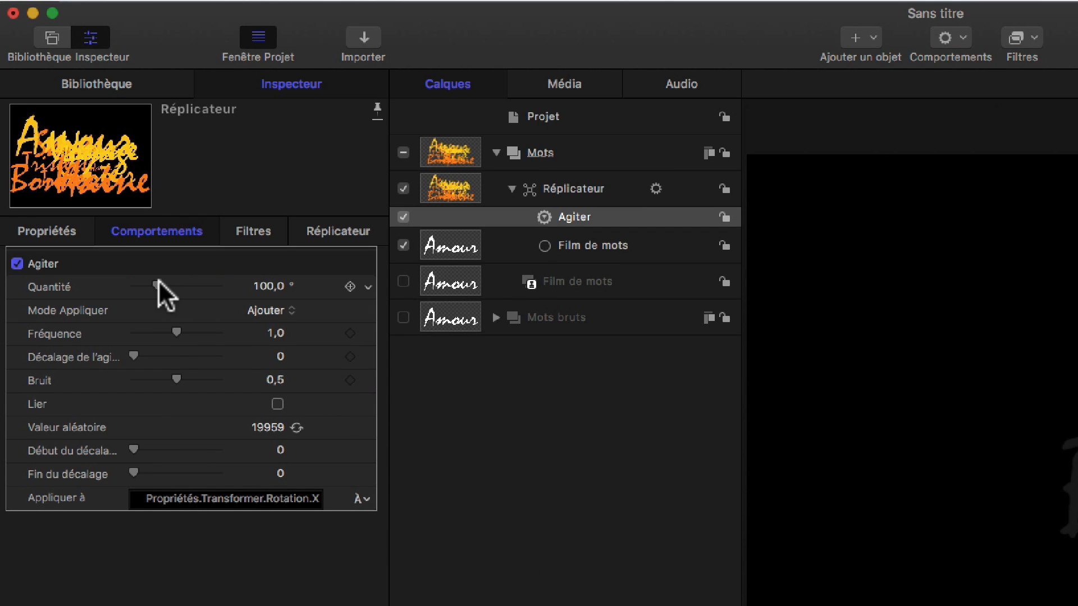
Step: Set the X-rotation Agiter amount to 214.29° with apply mode Ajouter et soustraire, and reduce its noise
{"action": "left_click_drag", "start_coordinate": [157, 286], "coordinate": [183, 285]}
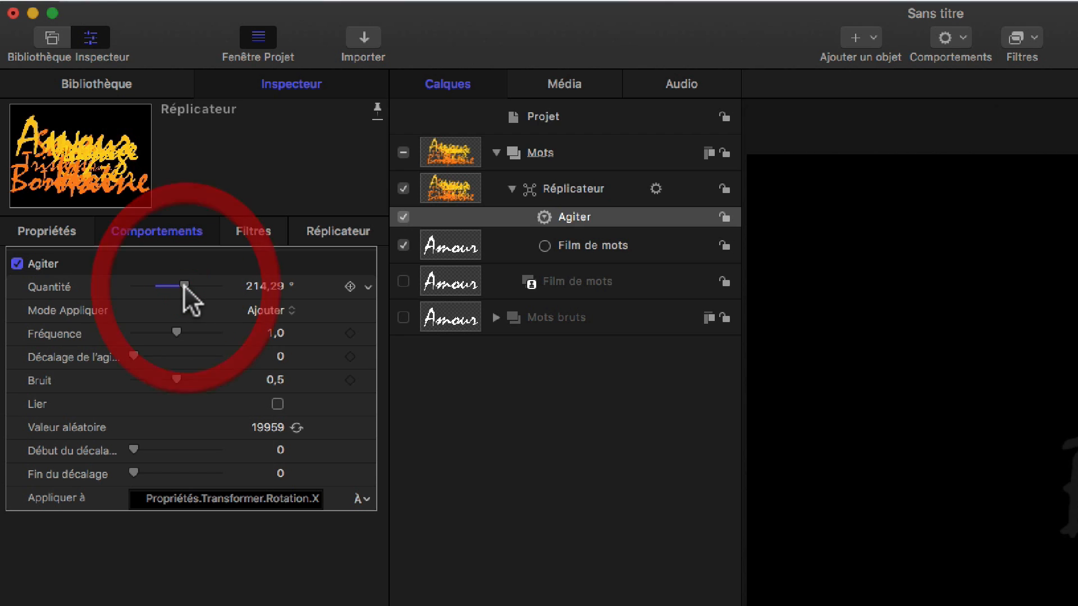
{"action": "left_click", "coordinate": [278, 308]}
{"action": "left_click", "coordinate": [290, 361]}
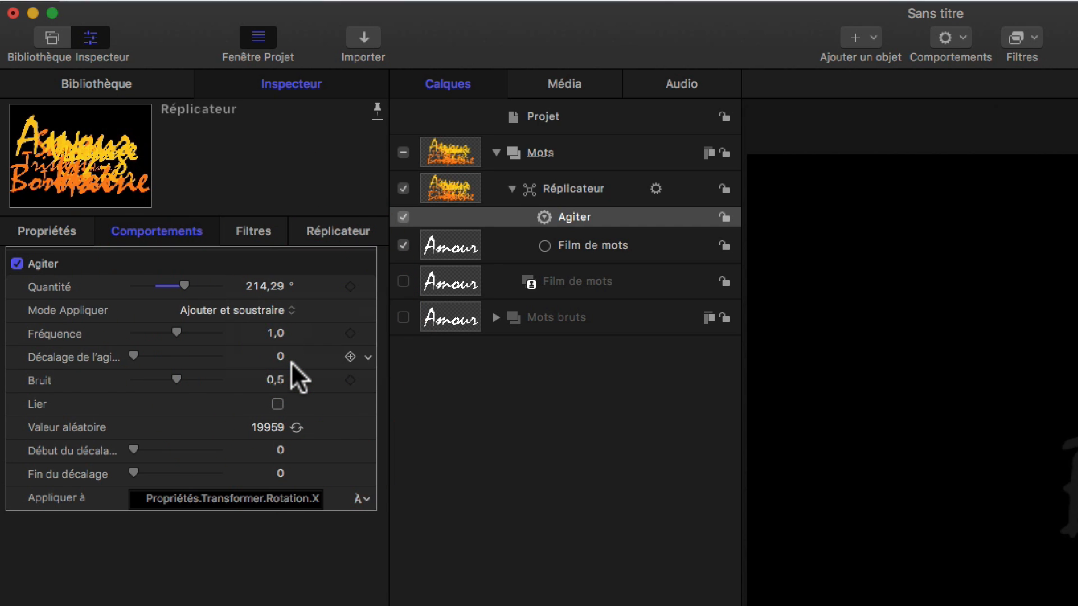
{"action": "left_click", "coordinate": [275, 377]}
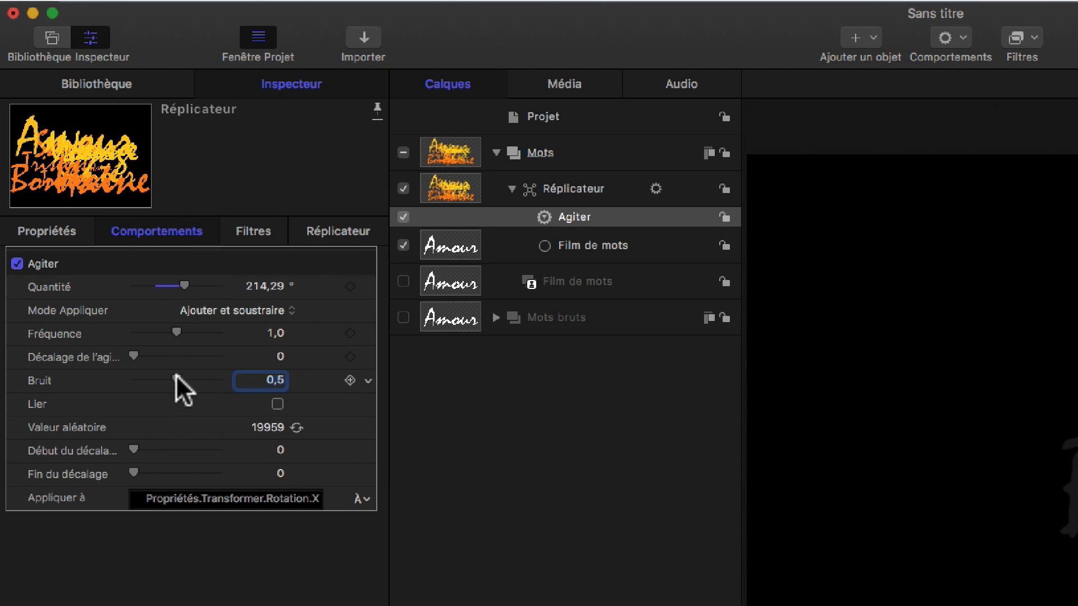
{"action": "left_click_drag", "start_coordinate": [176, 376], "coordinate": [143, 376]}
Step: Add an Agiter parameter behavior to the replicator's Y rotation
{"action": "left_click", "coordinate": [50, 230]}
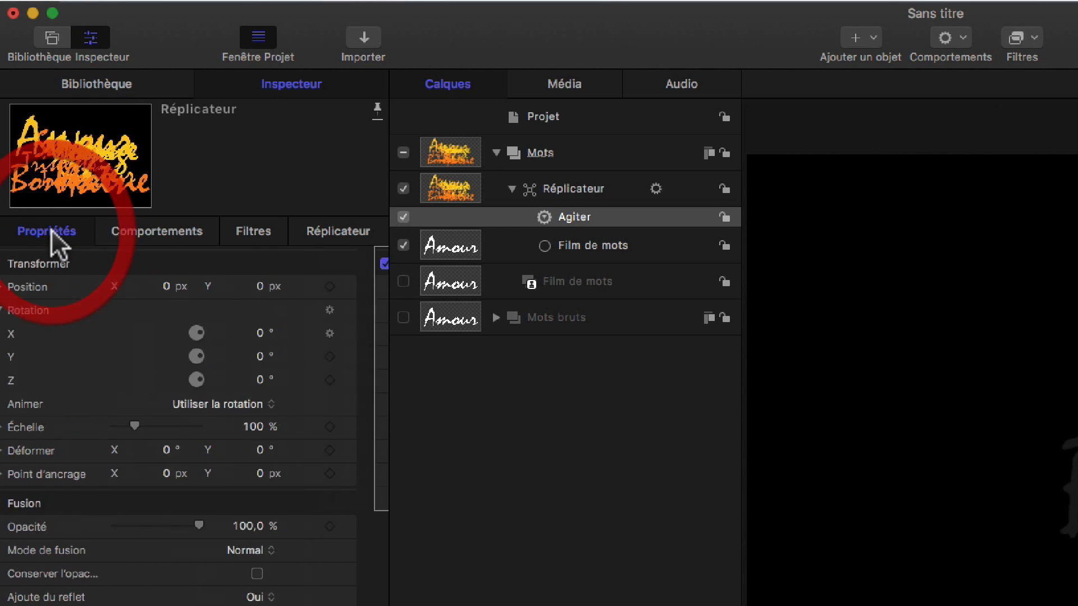
{"action": "right_click", "coordinate": [31, 354]}
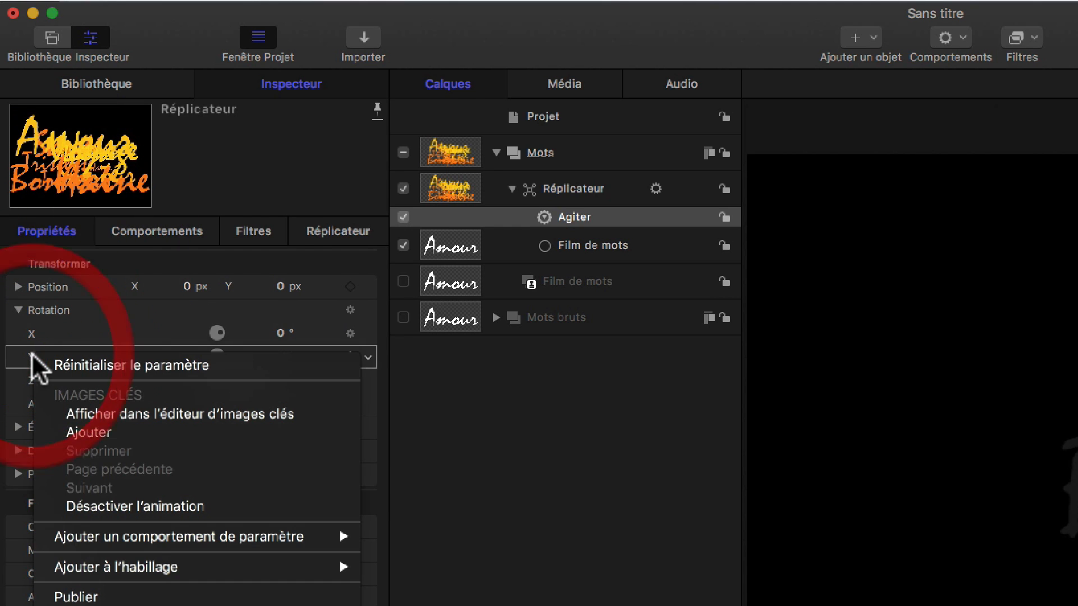
{"action": "mouse_move", "coordinate": [142, 536]}
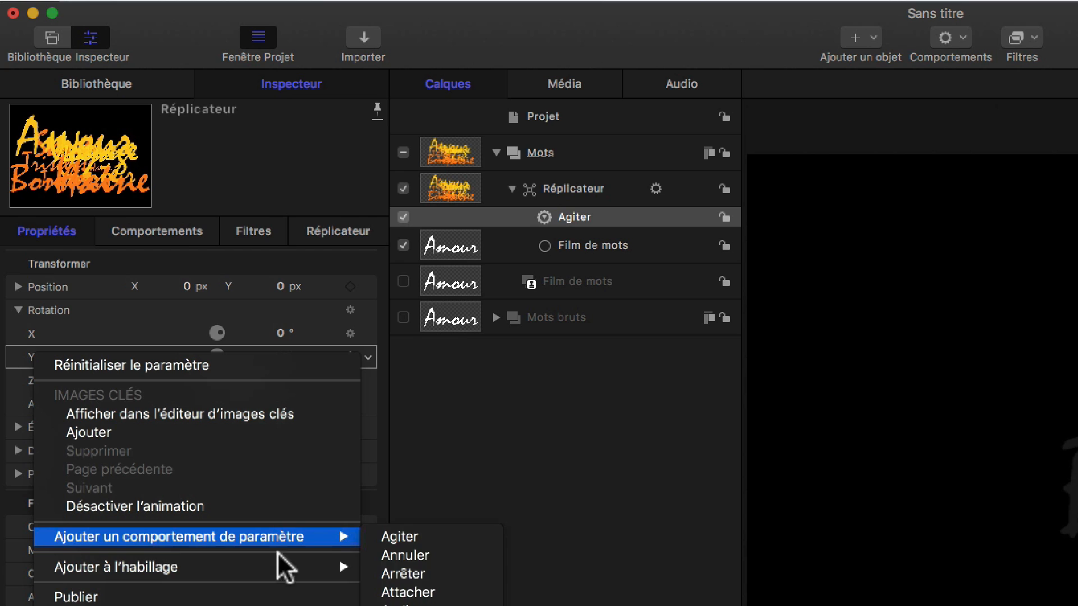
{"action": "left_click", "coordinate": [423, 542]}
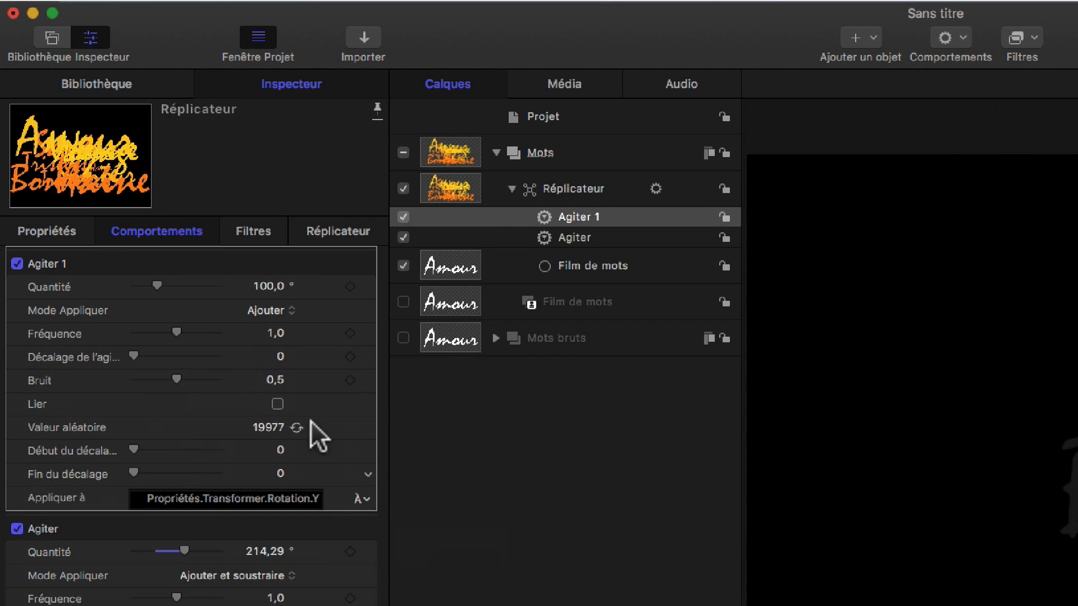
Step: Set the Y-rotation Agiter to amount 158.14°, apply mode Ajouter et soustraire, noise 0.3 and frequency 0.49
{"action": "left_click_drag", "start_coordinate": [178, 284], "coordinate": [171, 288]}
{"action": "left_click", "coordinate": [261, 311]}
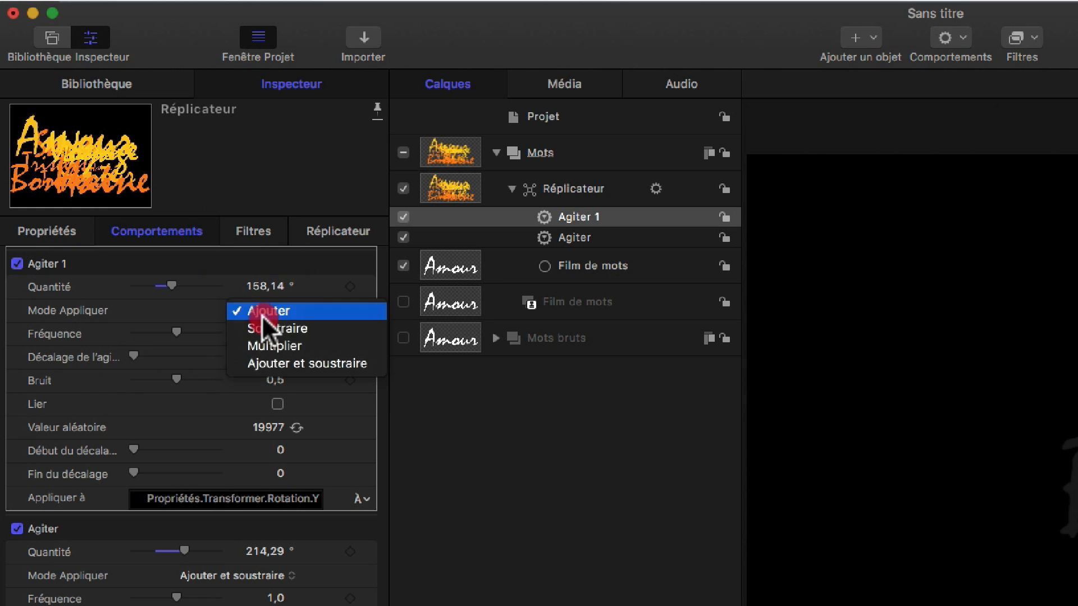
{"action": "left_click", "coordinate": [273, 362]}
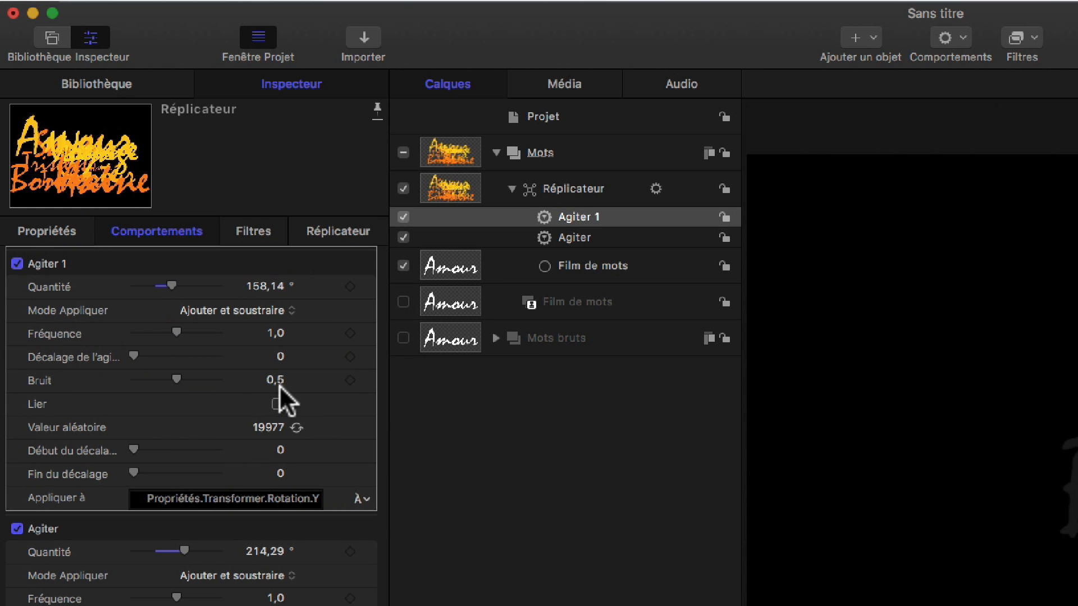
{"action": "left_click_drag", "start_coordinate": [176, 376], "coordinate": [154, 376]}
{"action": "left_click", "coordinate": [152, 331]}
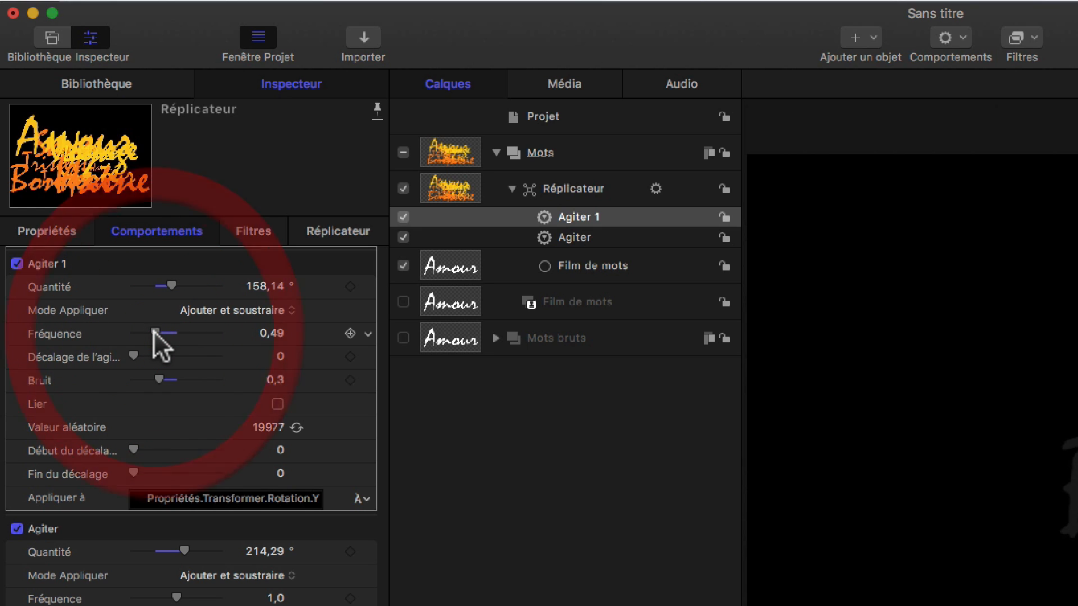
Step: Add an Agiter parameter behavior to the replicator's Z rotation
{"action": "left_click", "coordinate": [52, 230]}
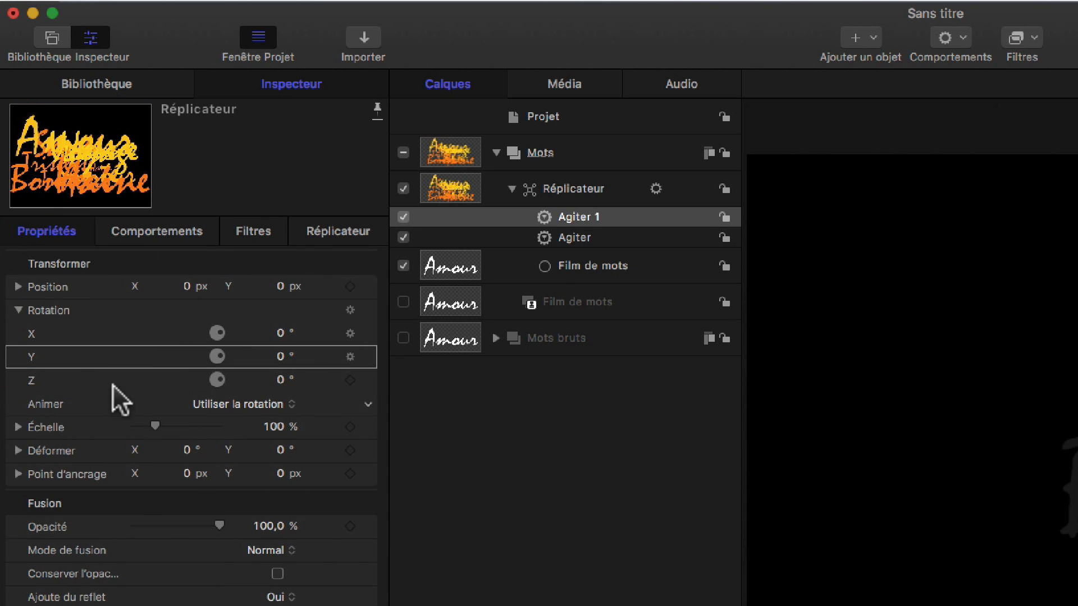
{"action": "right_click", "coordinate": [31, 379]}
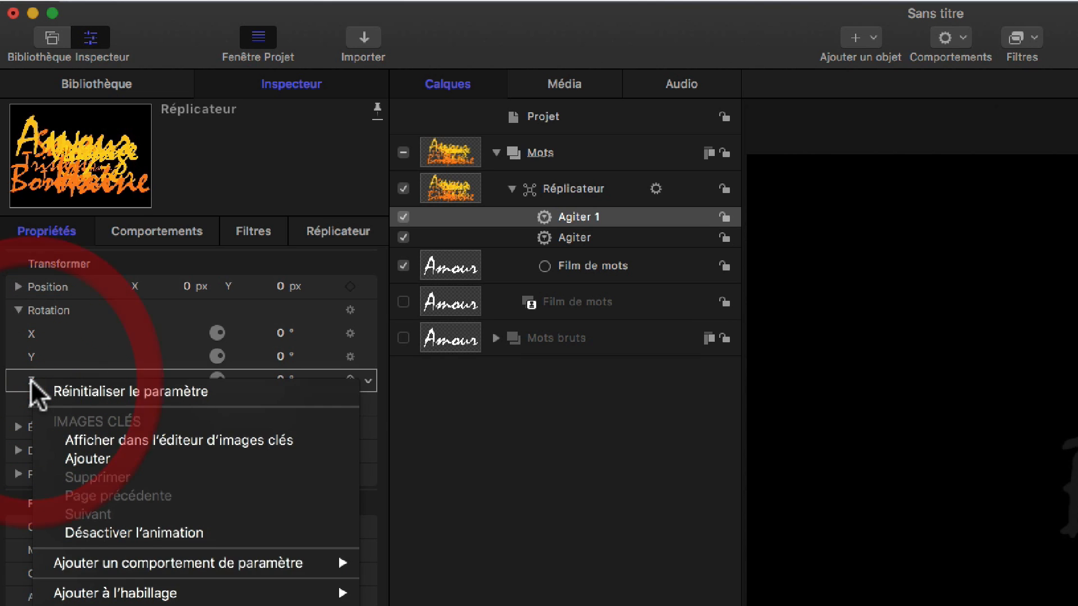
{"action": "mouse_move", "coordinate": [100, 558]}
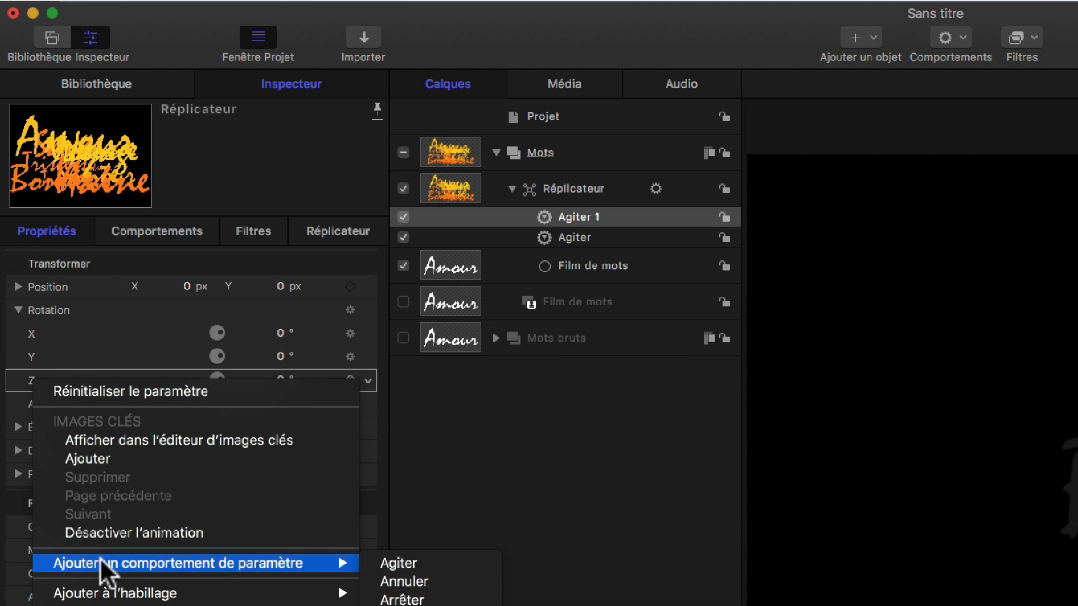
{"action": "left_click", "coordinate": [434, 565]}
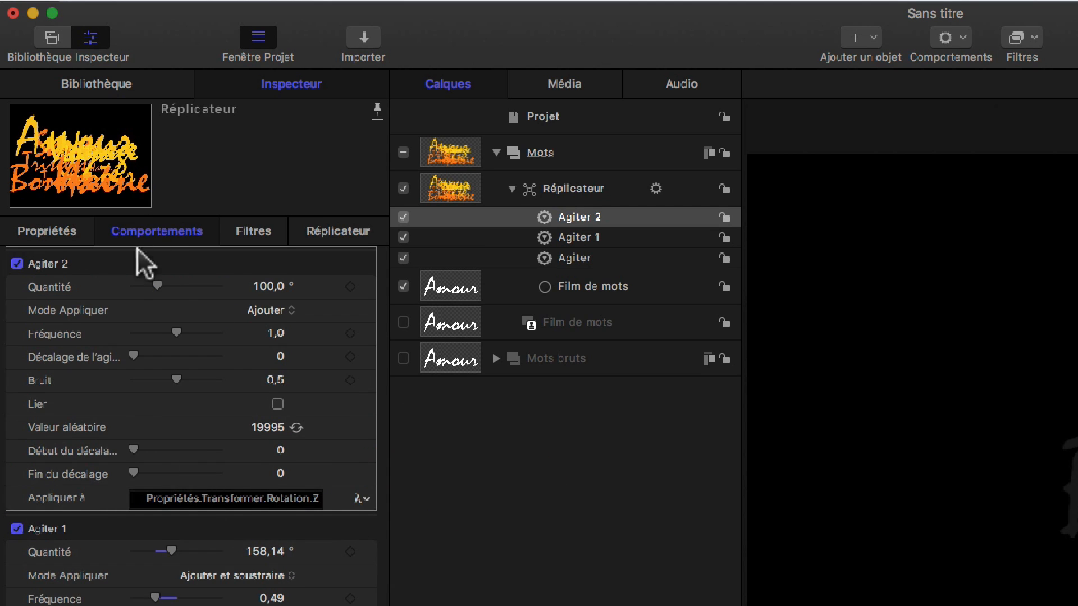
Step: Set the Z-rotation Agiter to amount 186.53°, frequency 0.38, noise 0.11 and mode Ajouter et soustraire, and play the animation
{"action": "mouse_move", "coordinate": [187, 284]}
{"action": "left_mouse_down"}
{"action": "mouse_move", "coordinate": [170, 282]}
{"action": "mouse_move", "coordinate": [169, 295]}
{"action": "left_mouse_up"}
{"action": "left_click", "coordinate": [148, 332]}
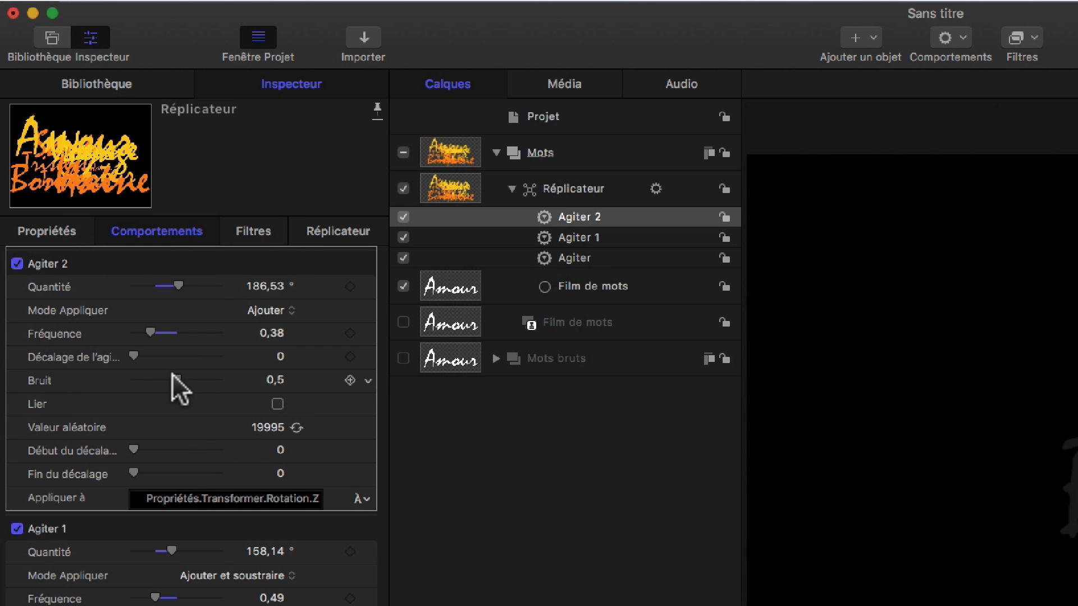
{"action": "left_click_drag", "start_coordinate": [172, 375], "coordinate": [137, 380]}
{"action": "left_click_drag", "start_coordinate": [266, 309], "coordinate": [276, 354]}
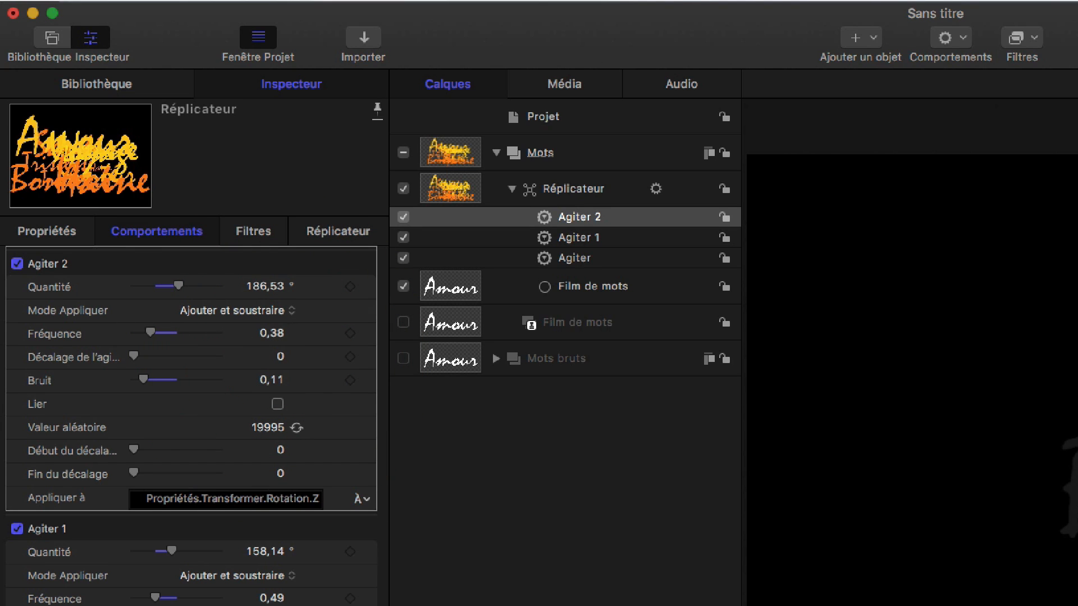
{"action": "key", "text": "space"}
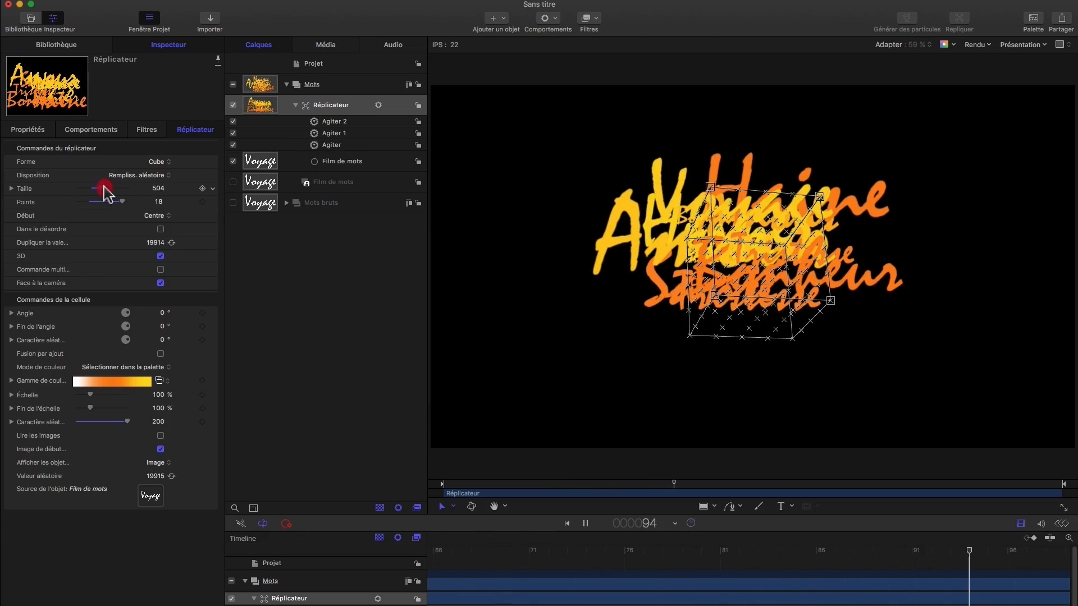
Step: Enlarge the replicator's cube by setting its size (Taille) to 733
{"action": "left_click_drag", "start_coordinate": [110, 190], "coordinate": [115, 194]}
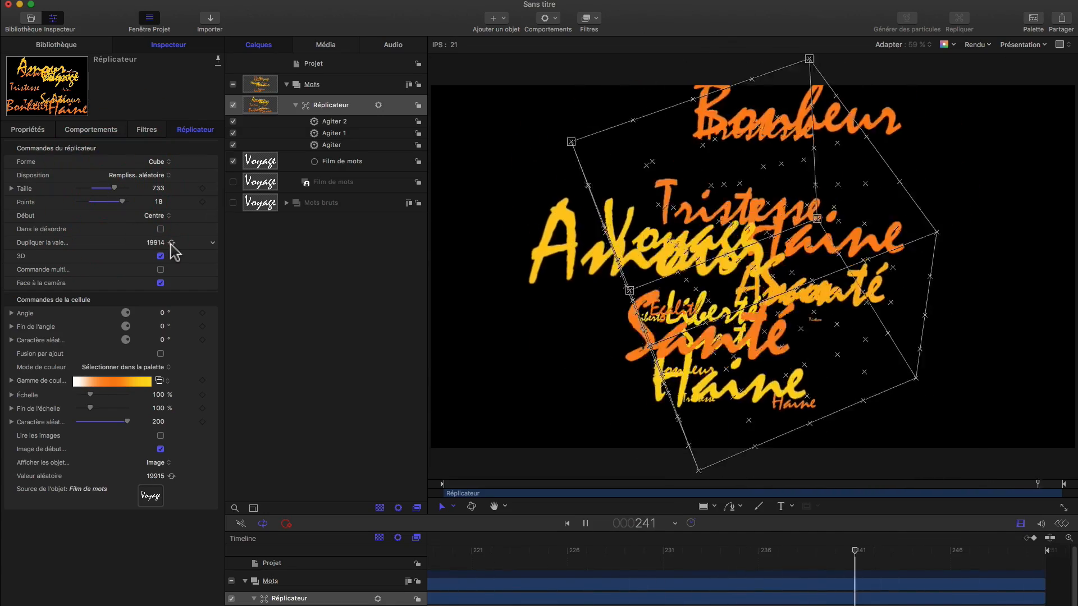
Step: Set the font size of all the words in the Mots bruts group to 116, then collapse the group and clear the selection
{"action": "left_click", "coordinate": [324, 201]}
{"action": "left_click", "coordinate": [326, 203]}
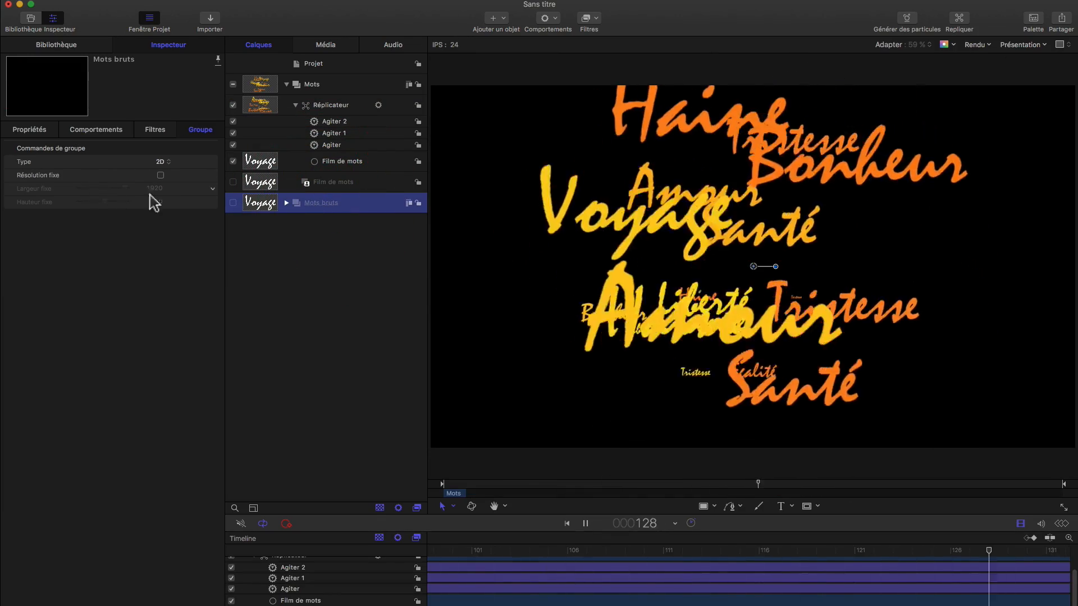
{"action": "left_click", "coordinate": [286, 203]}
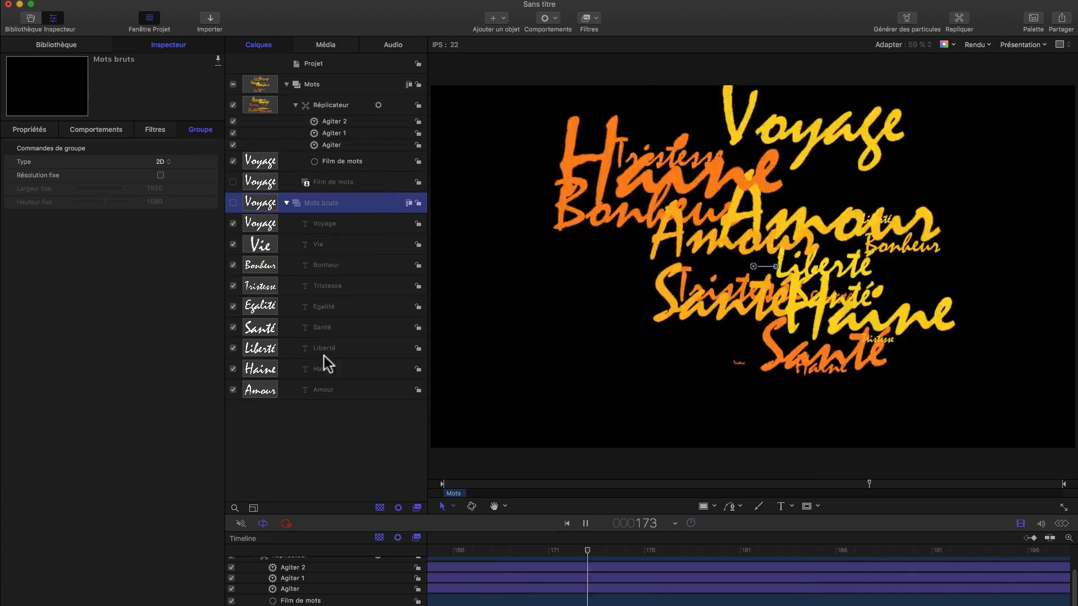
{"action": "left_click_drag", "start_coordinate": [325, 421], "coordinate": [338, 236]}
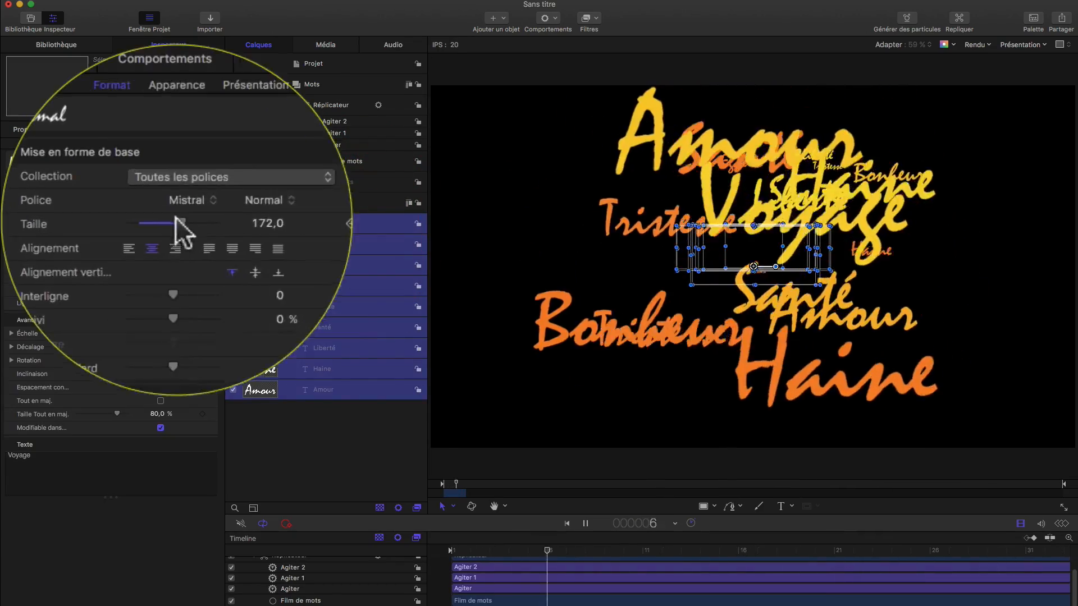
{"action": "left_click_drag", "start_coordinate": [107, 222], "coordinate": [96, 222]}
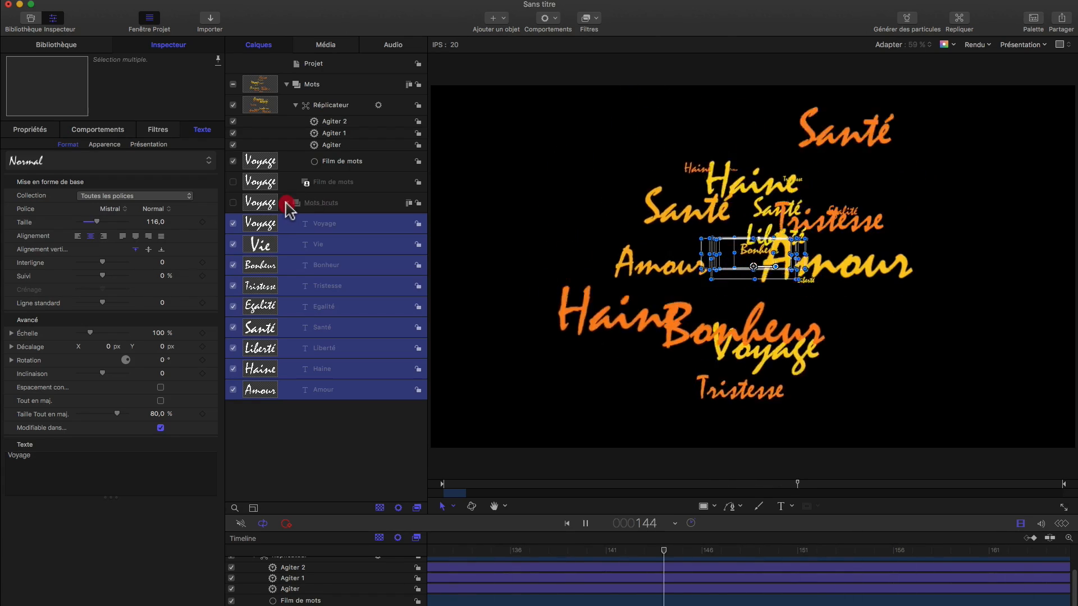
{"action": "left_click", "coordinate": [286, 203]}
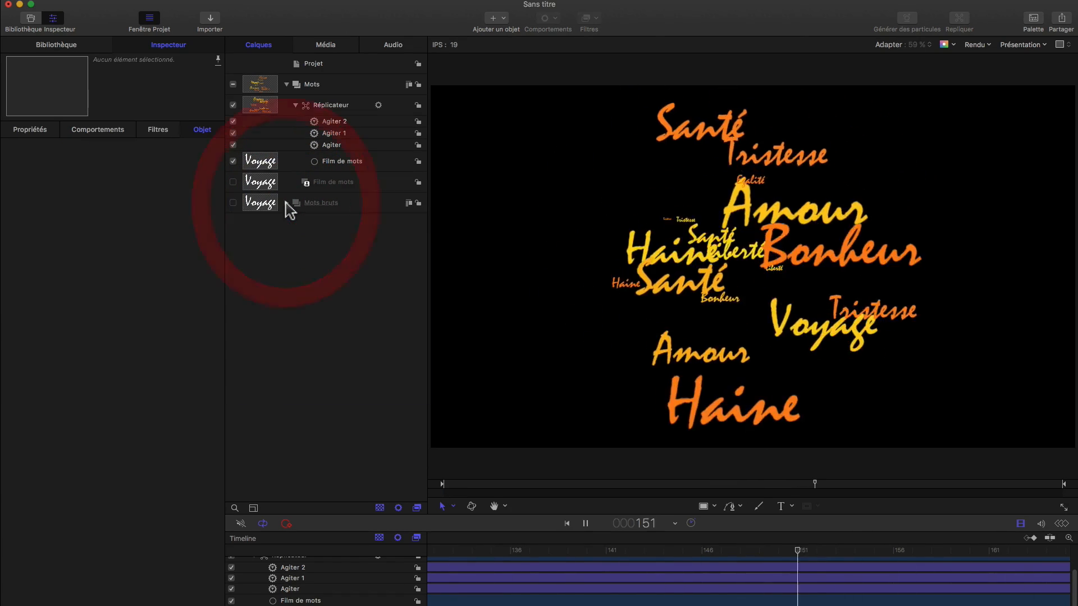
{"action": "left_click", "coordinate": [333, 424]}
{"action": "key", "text": "space"}
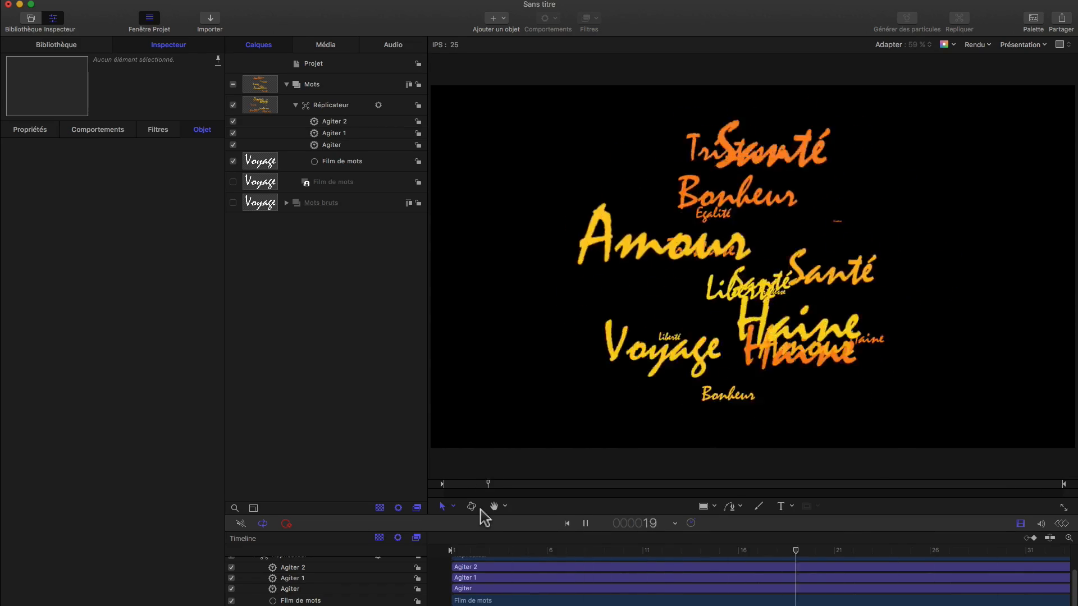
Step: Set the replicator's X-rotation Agiter to frequency 0.52 and amount 94.03°, and the Y and Z Agiter amounts to 110.17° and 111.13°
{"action": "left_click", "coordinate": [335, 110]}
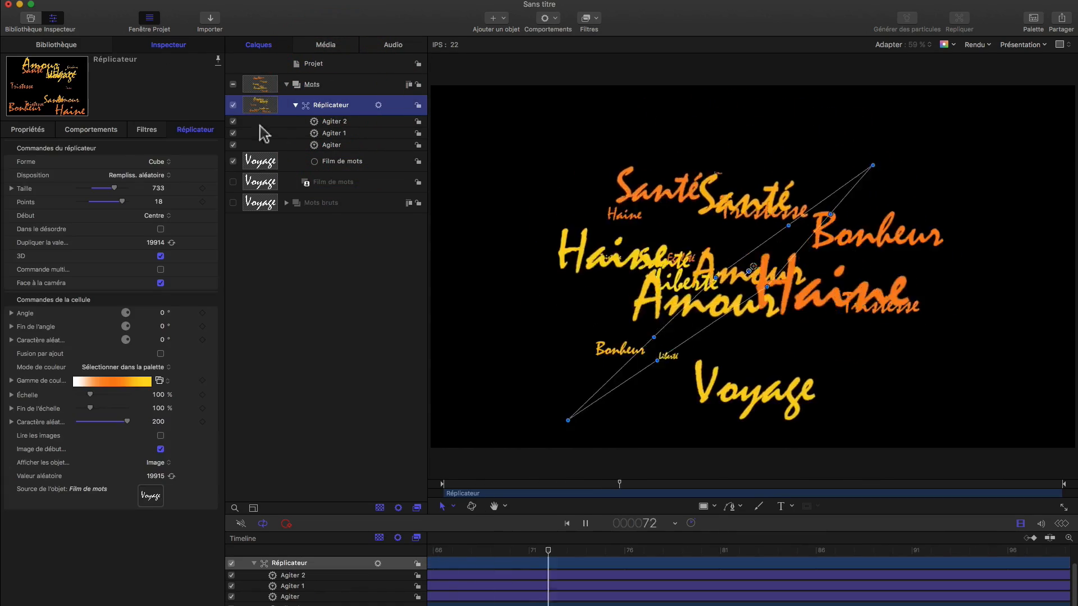
{"action": "left_click", "coordinate": [81, 130]}
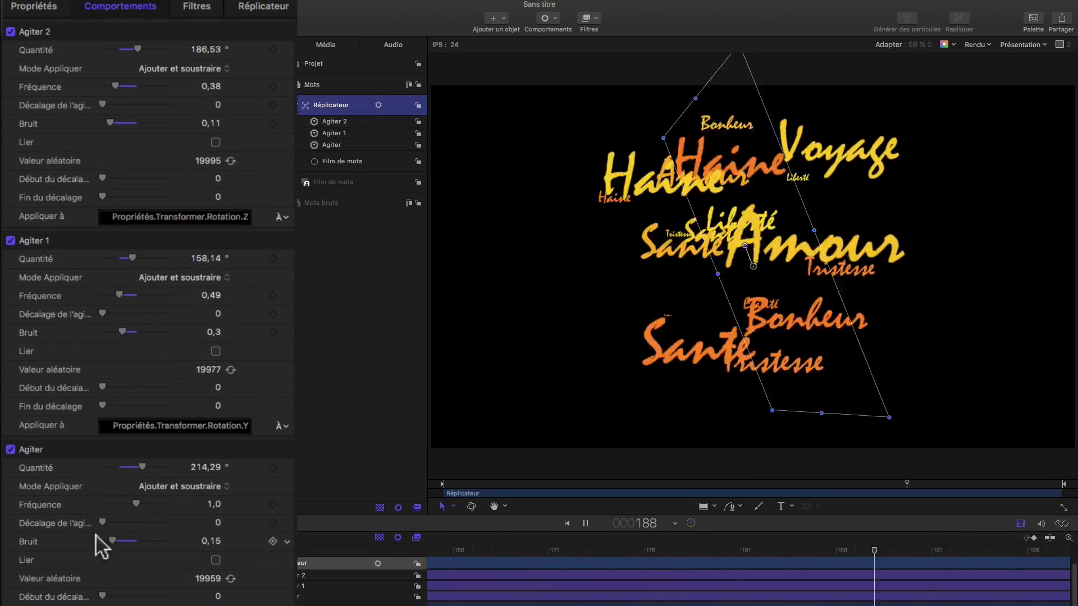
{"action": "left_click_drag", "start_coordinate": [120, 500], "coordinate": [119, 503]}
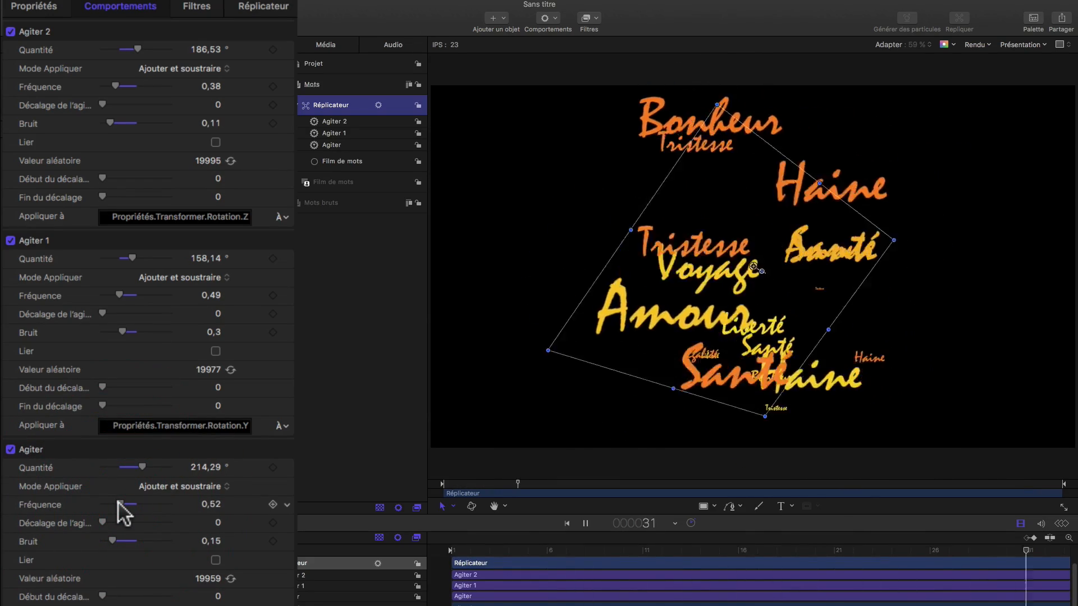
{"action": "left_click_drag", "start_coordinate": [133, 258], "coordinate": [121, 261]}
{"action": "left_click_drag", "start_coordinate": [125, 49], "coordinate": [123, 49]}
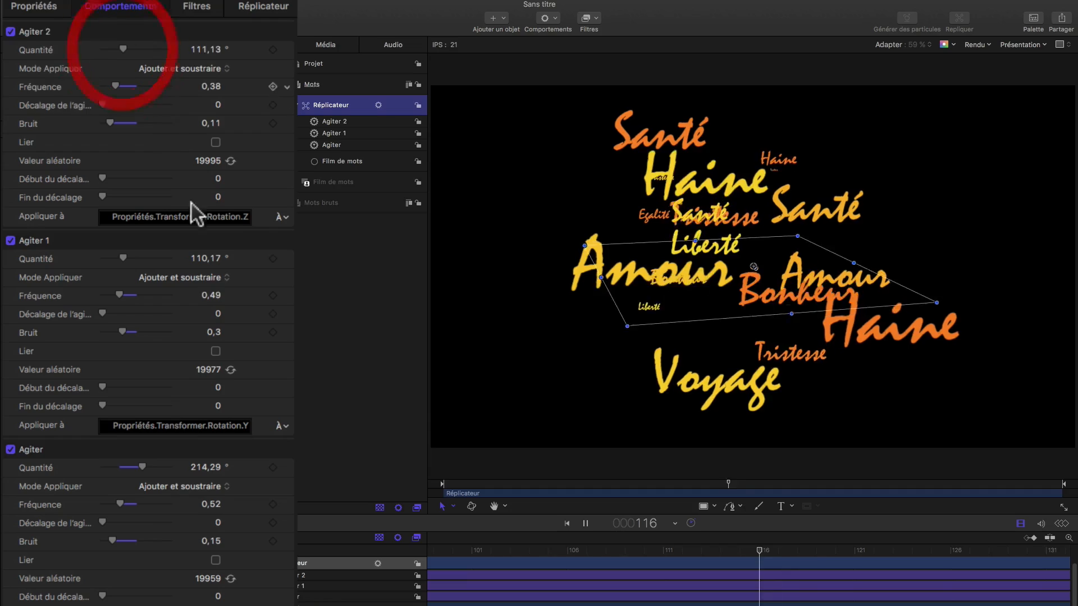
{"action": "left_click", "coordinate": [120, 467]}
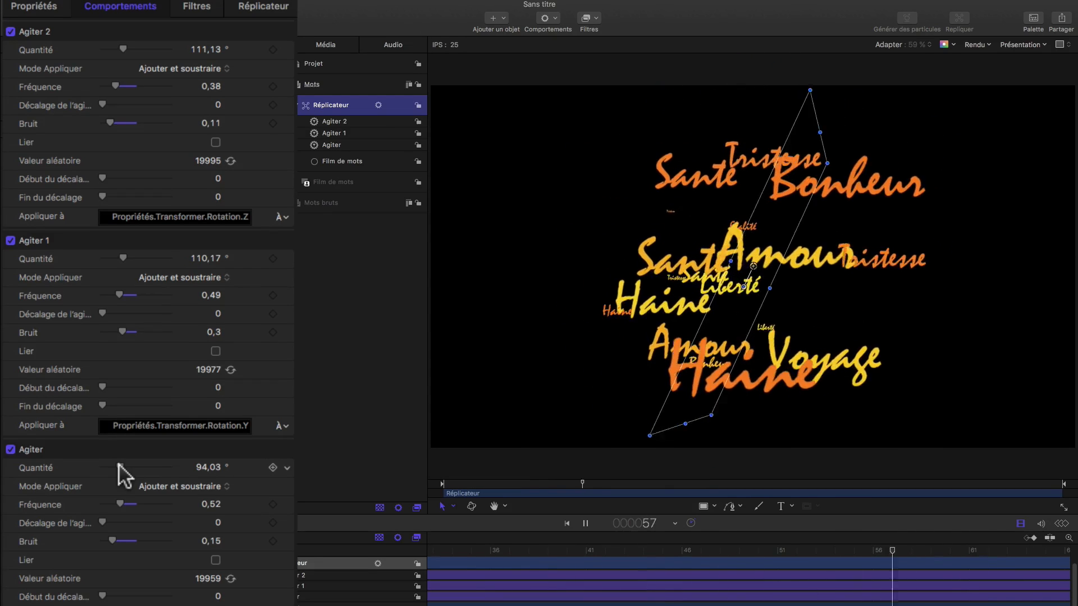
Step: Pause and replay the word cloud animation to check the rotation and overlap of the words, and stop playback
{"action": "key", "text": "space"}
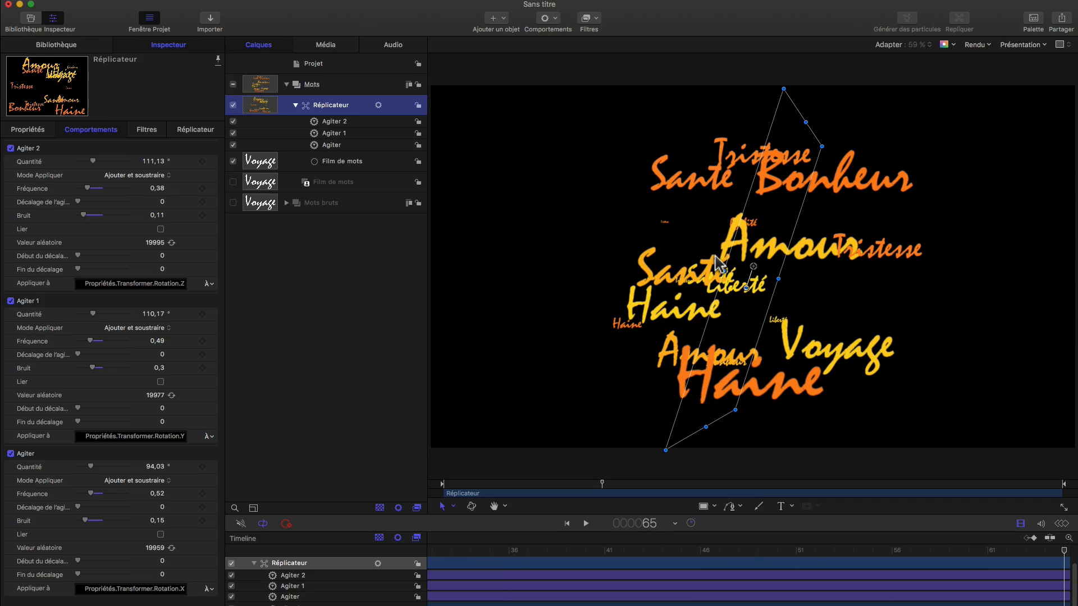
{"action": "key", "text": "space"}
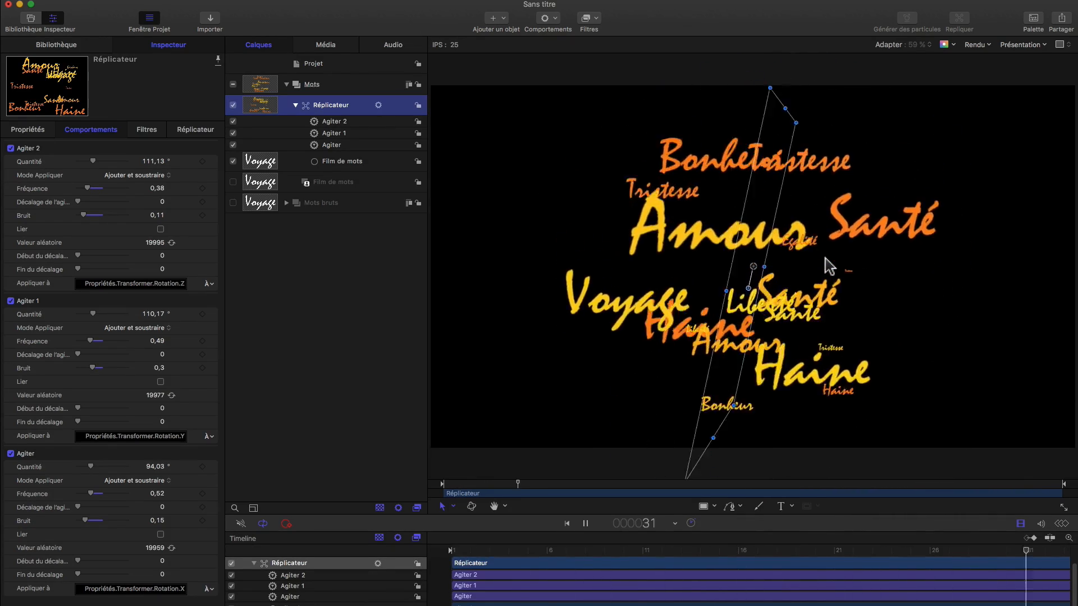
{"action": "key", "text": "space"}
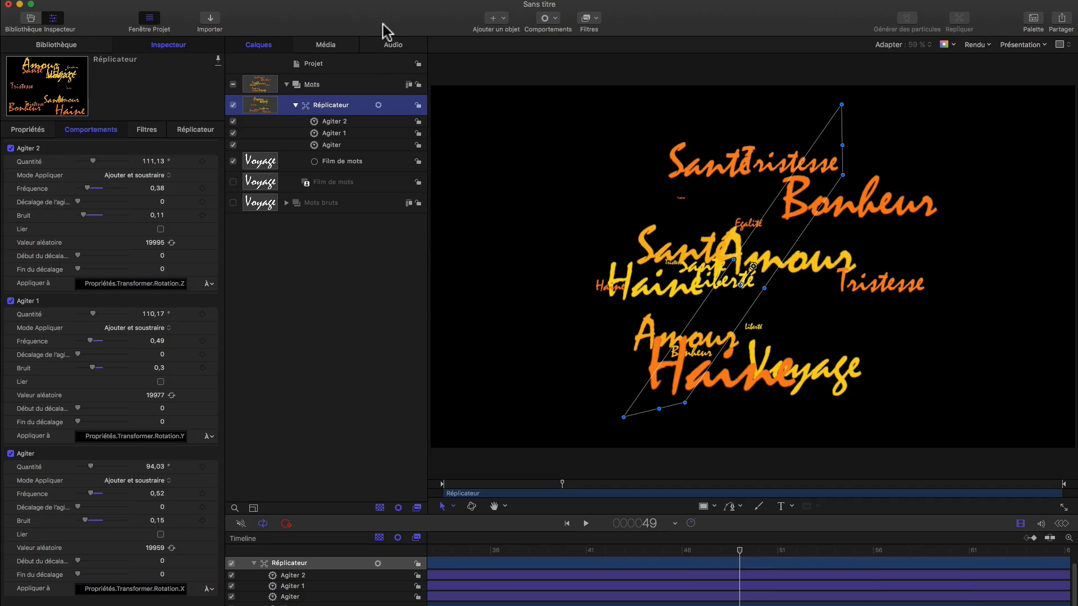